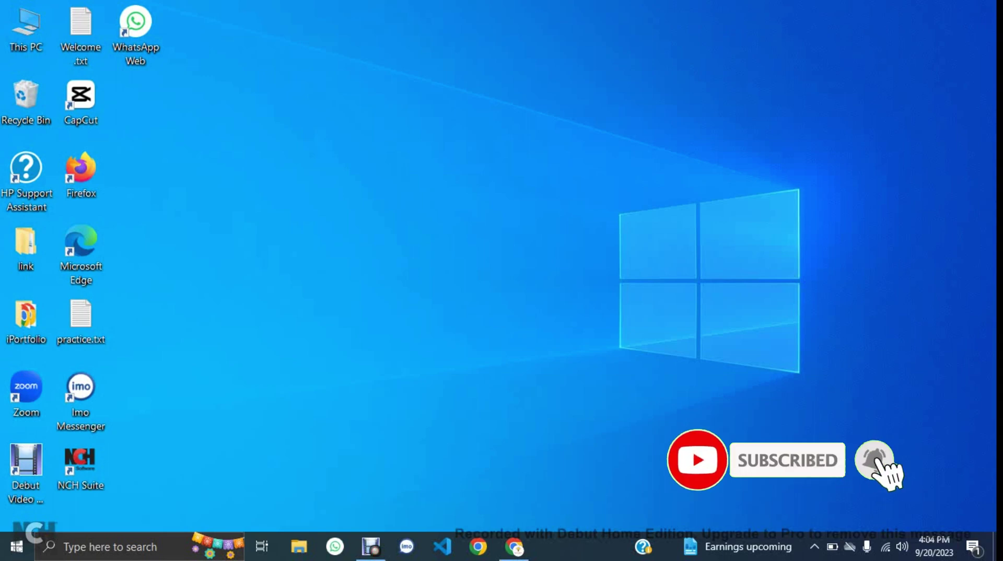
- Switch to the browser and play the YouTube video's closing seconds, pausing to examine its end screen elements
key(alt+Tab)
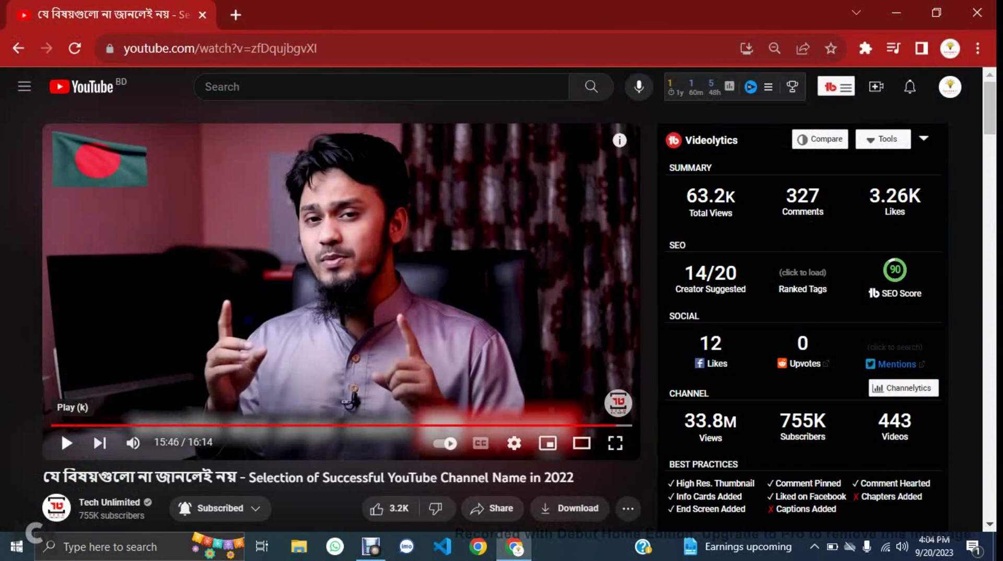
key(k)
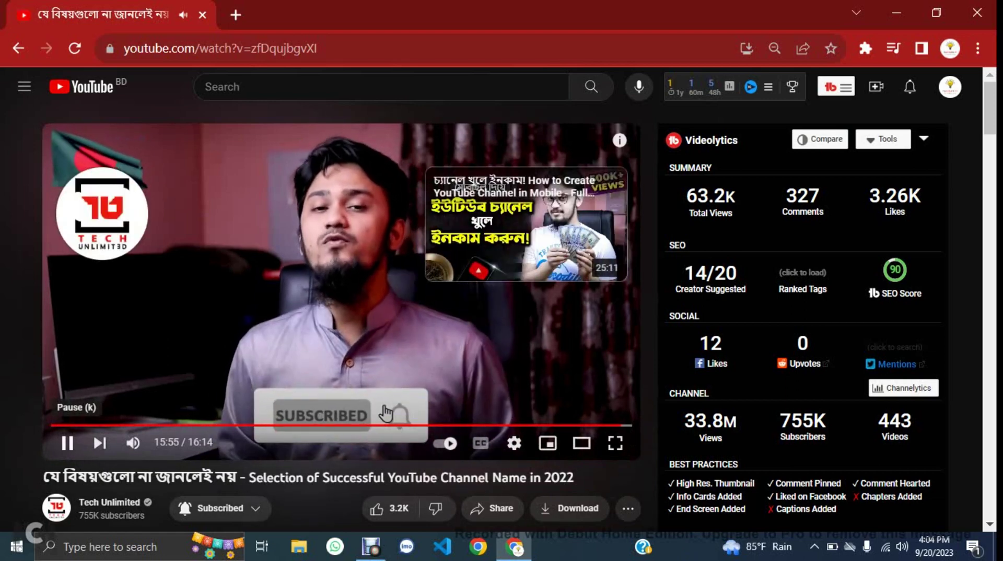
key(k)
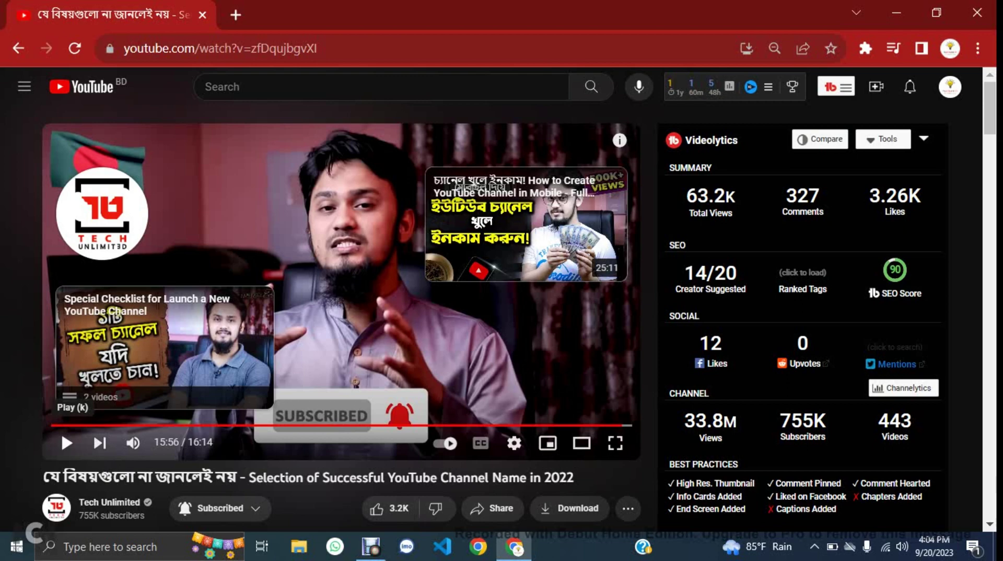
mouse_move(102, 214)
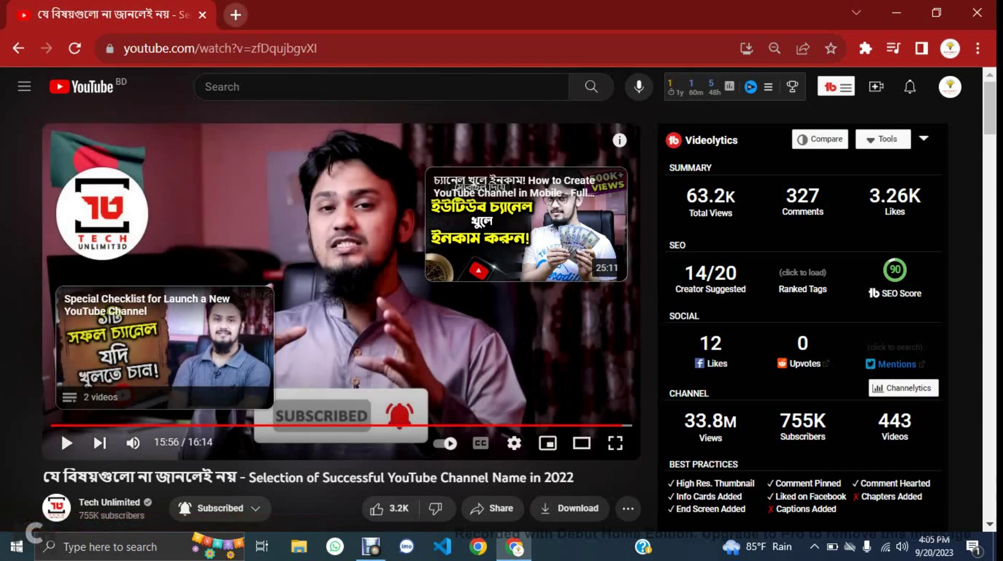
- Open YouTube Studio in a new browser tab at studio.youtube.com
click(236, 15)
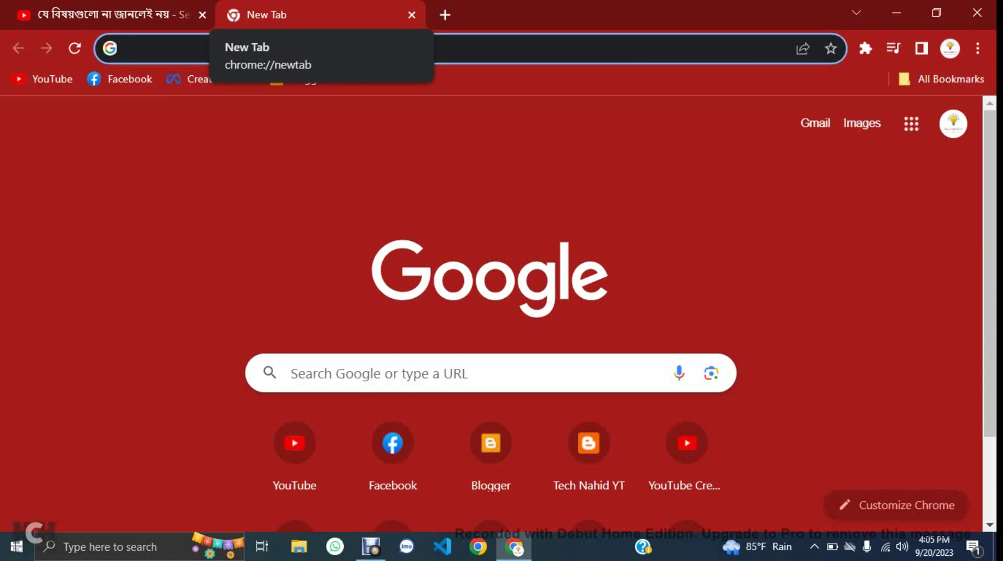
text(srud)
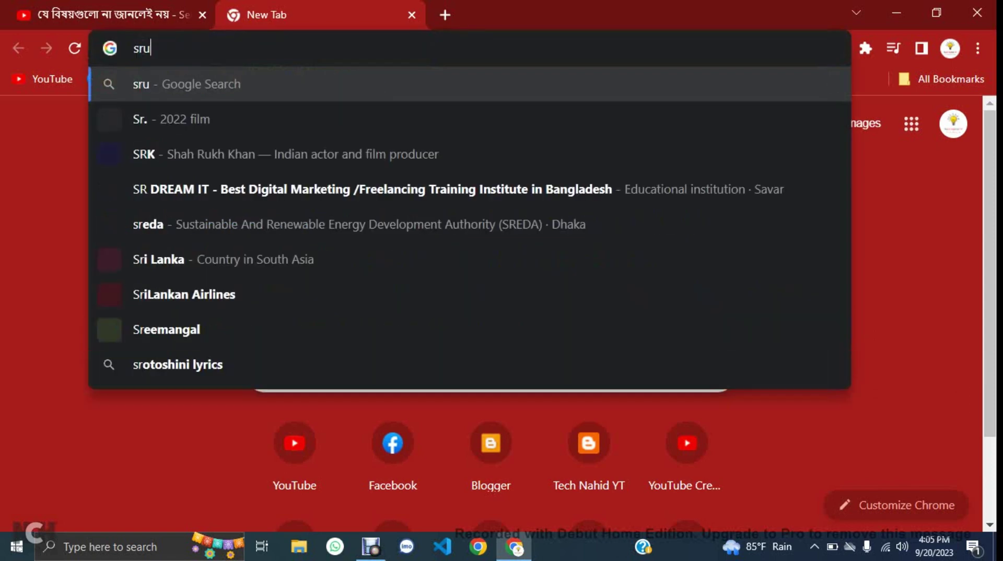
key(BackSpace)
key(BackSpace)
key(BackSpace)
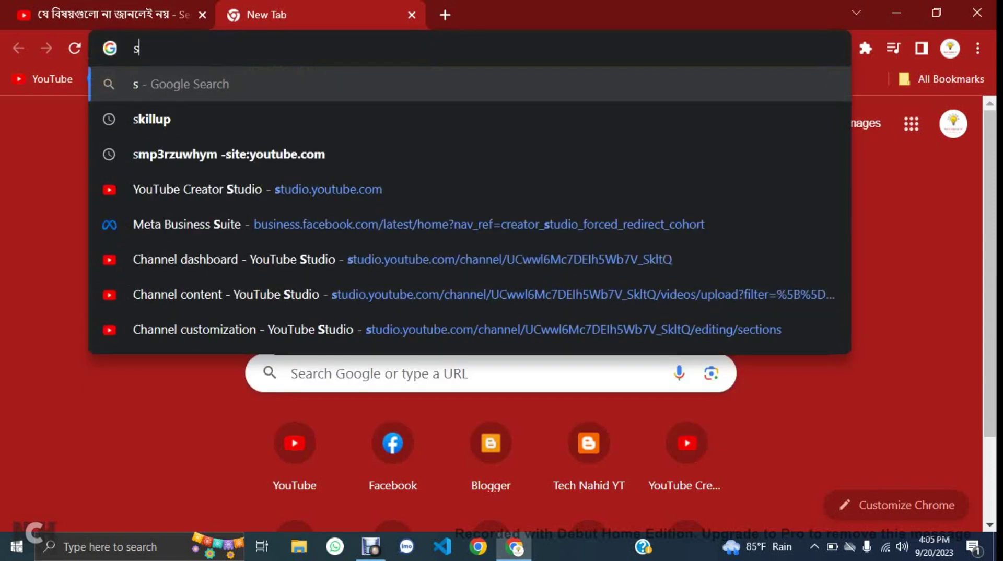
text(tudio.)
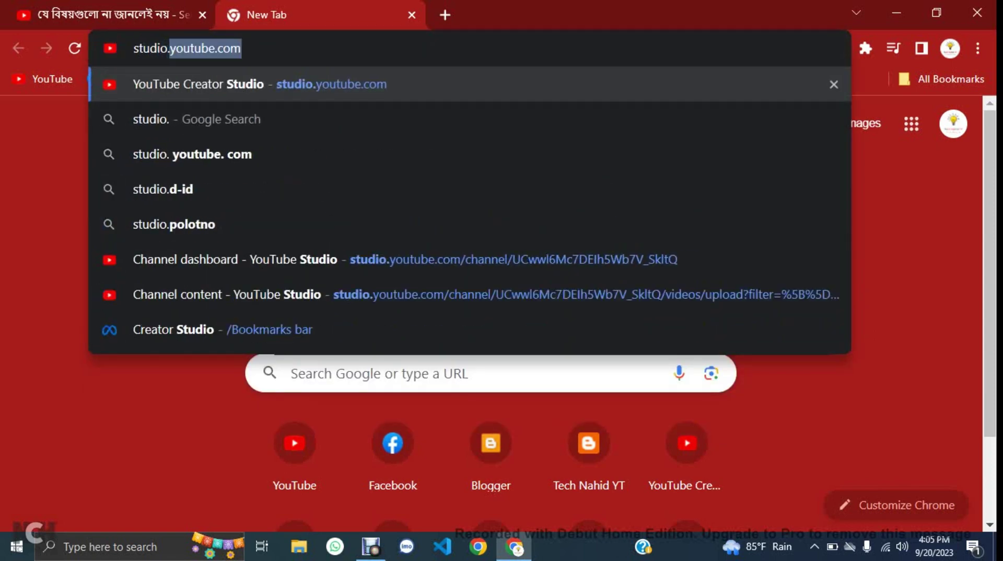
text(youtube)
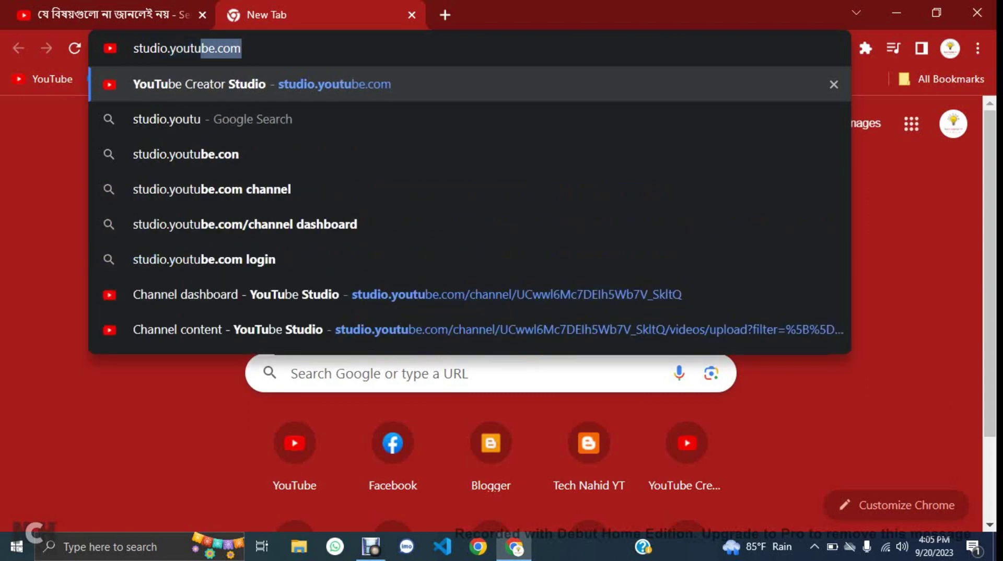
text(.com)
key(Return)
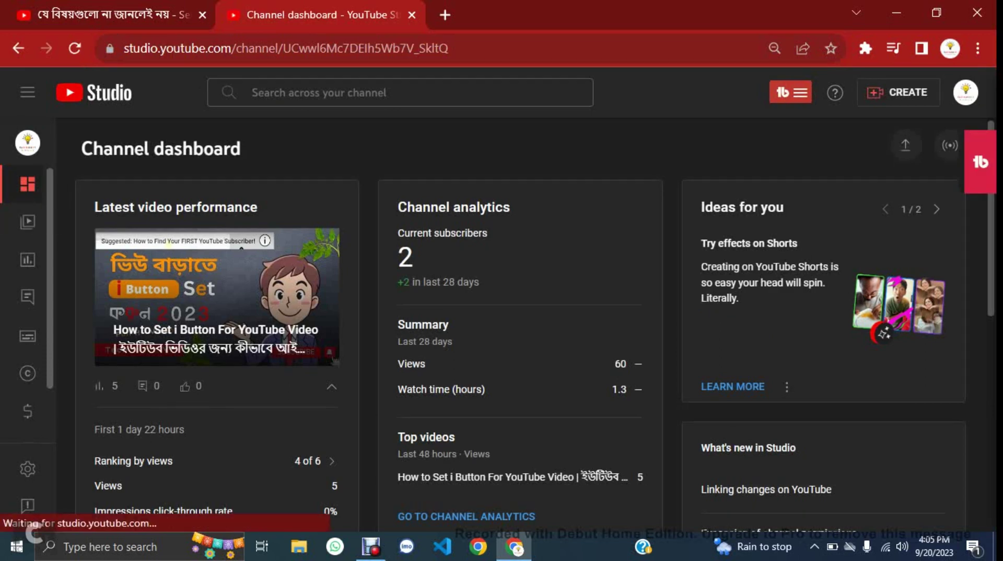
- Upload the video "connected wifi hacking.mp4" from the "Youtube edite video" folder to the channel
click(898, 93)
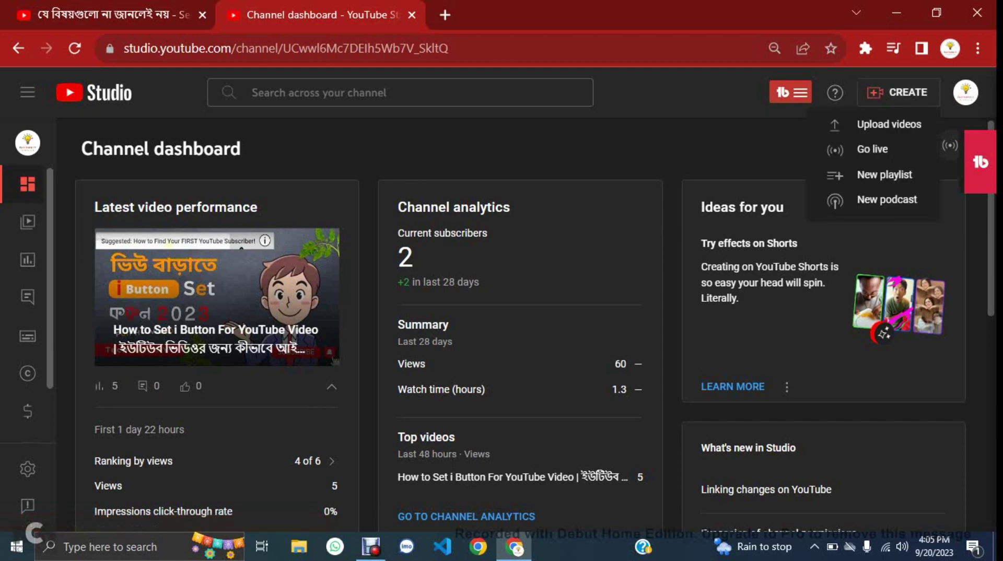
click(888, 124)
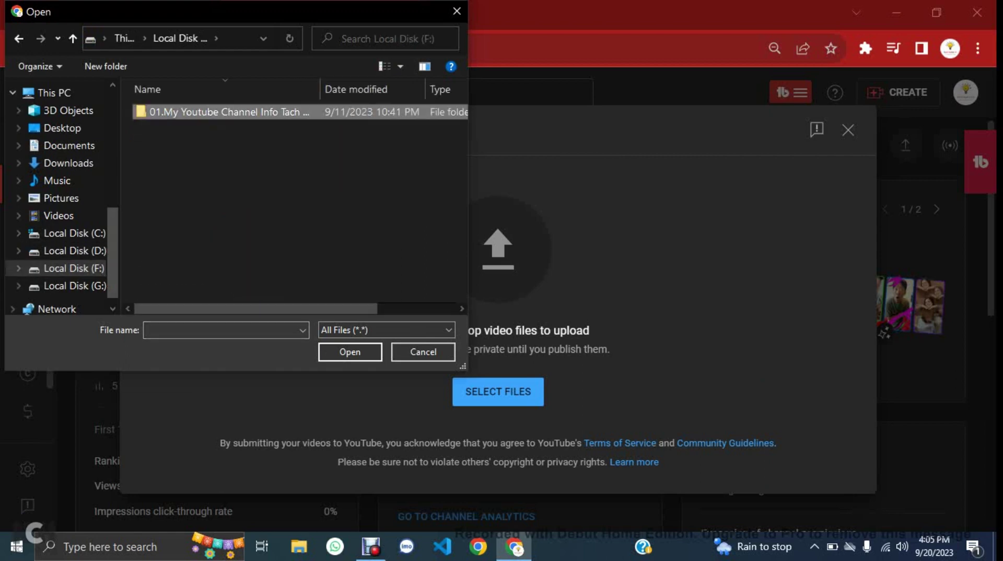
double_click(219, 112)
double_click(219, 142)
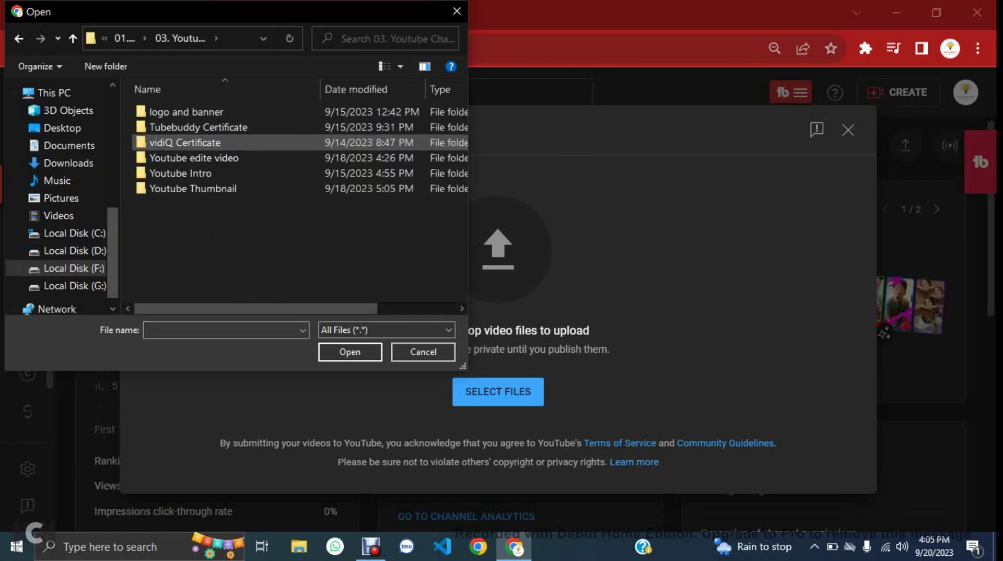
click(194, 158)
double_click(193, 158)
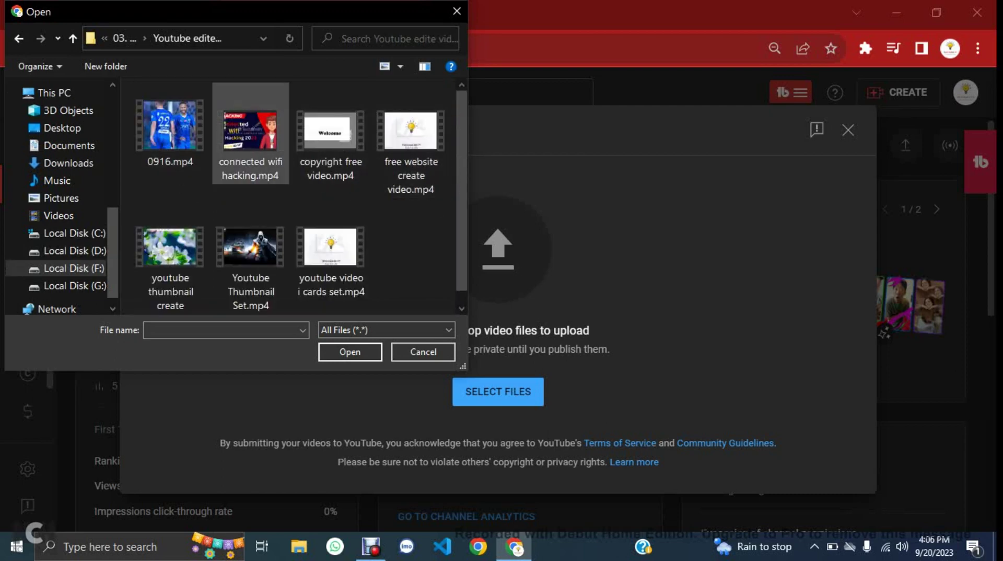
click(250, 133)
click(349, 351)
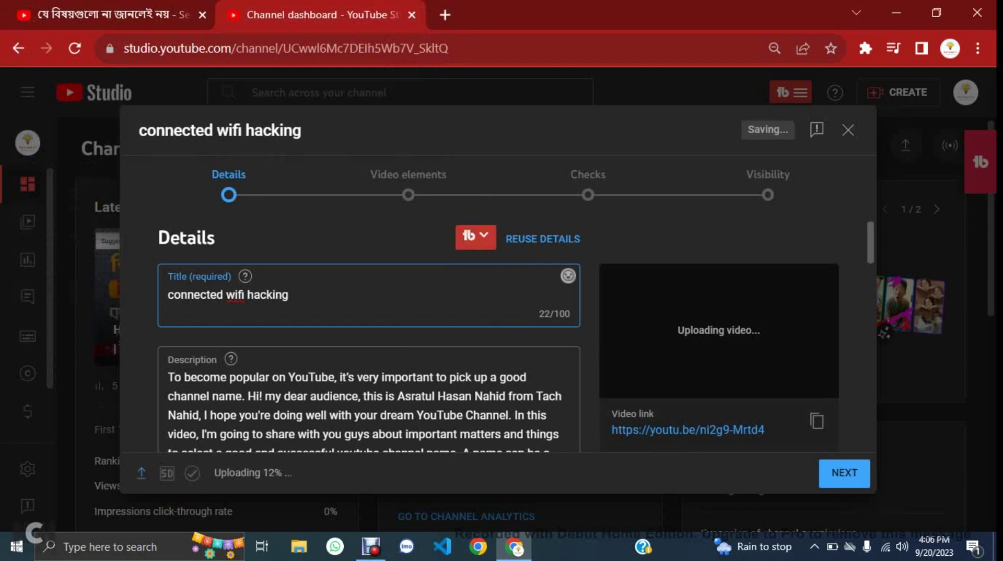
- Go to the Video elements stage of the upload and start adding an end screen
scroll(366, 334, down, 10)
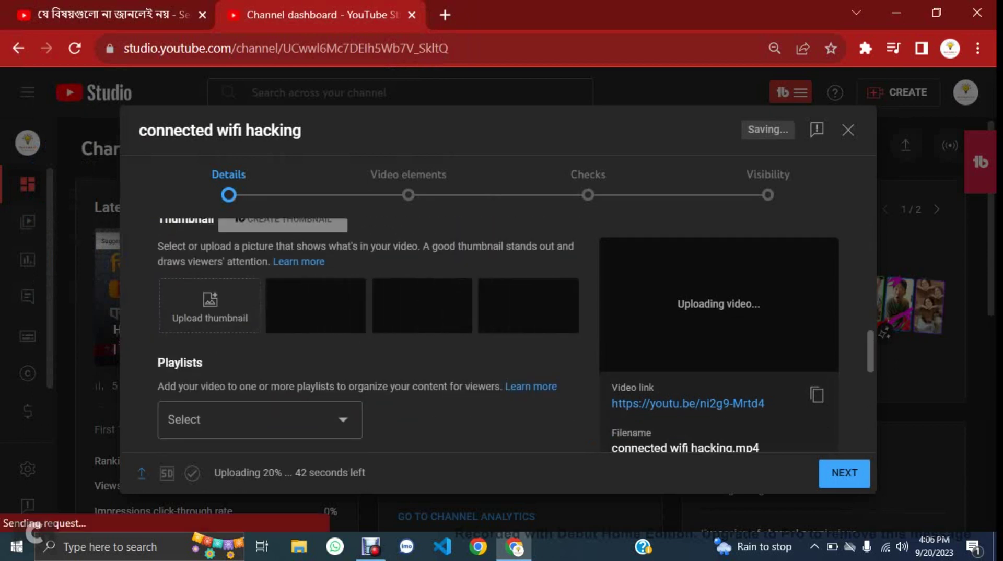
scroll(366, 335, down, 5)
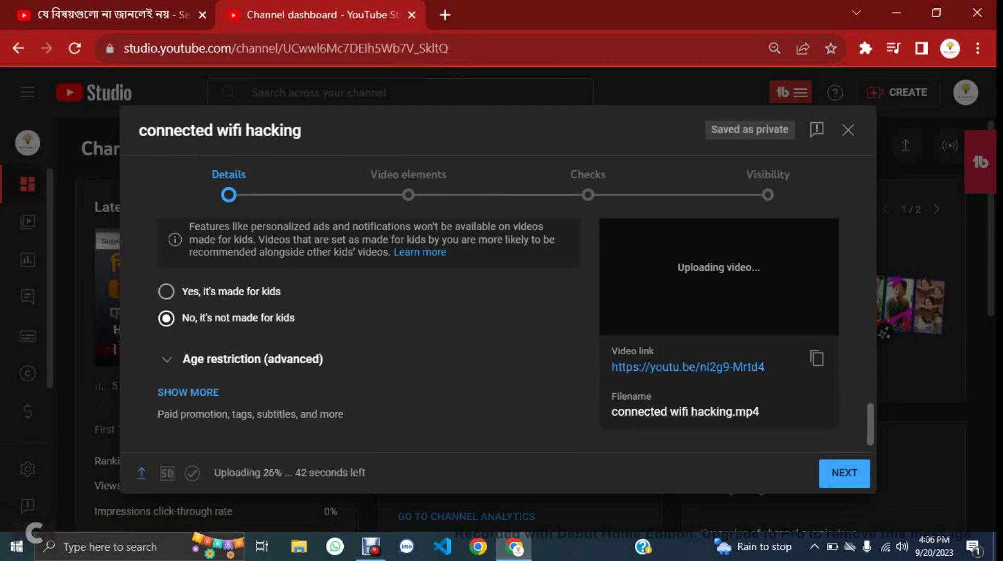
click(408, 178)
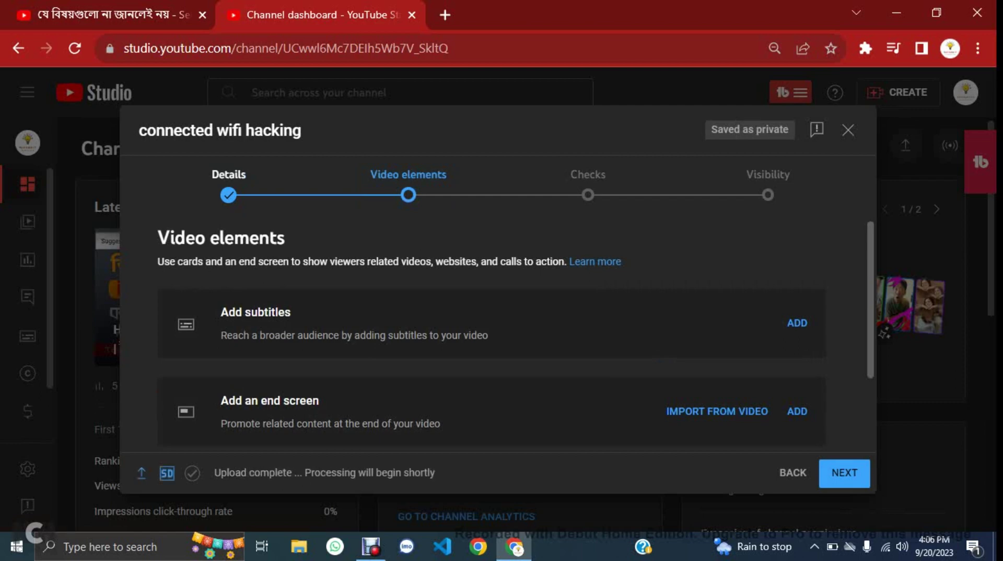
scroll(496, 335, down, 2)
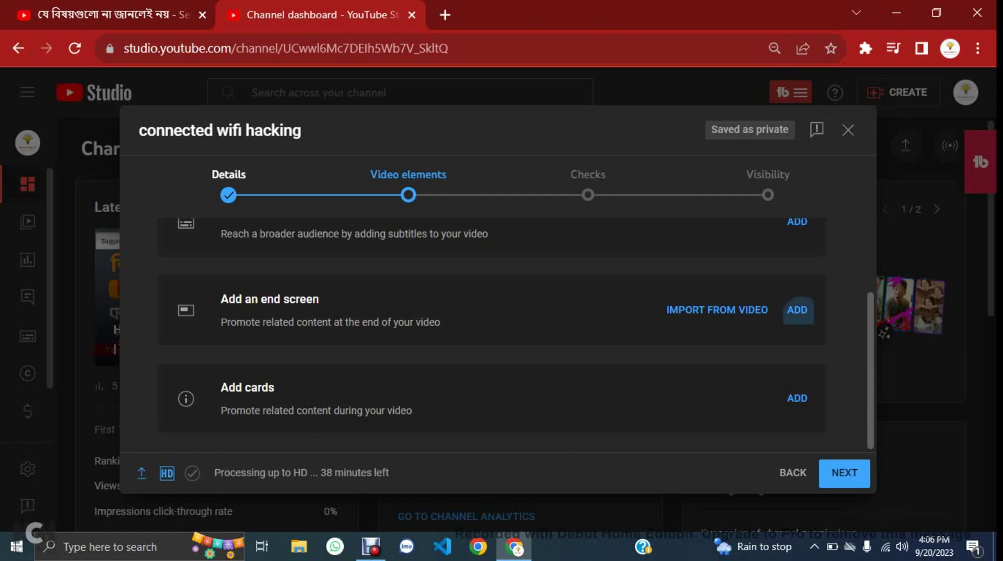
click(797, 310)
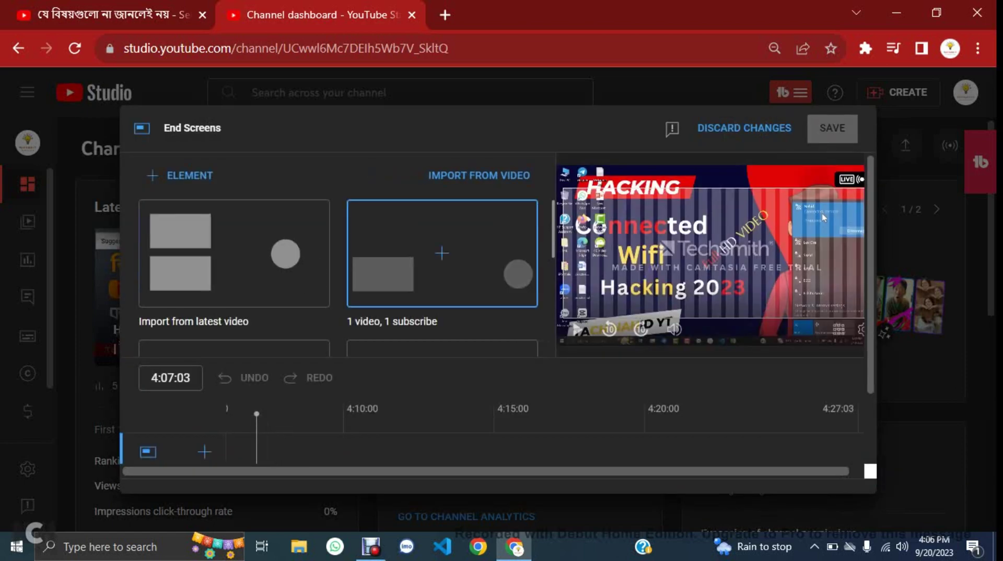
- Apply the "Import from latest video" template to the end screen
scroll(233, 272, down, 5)
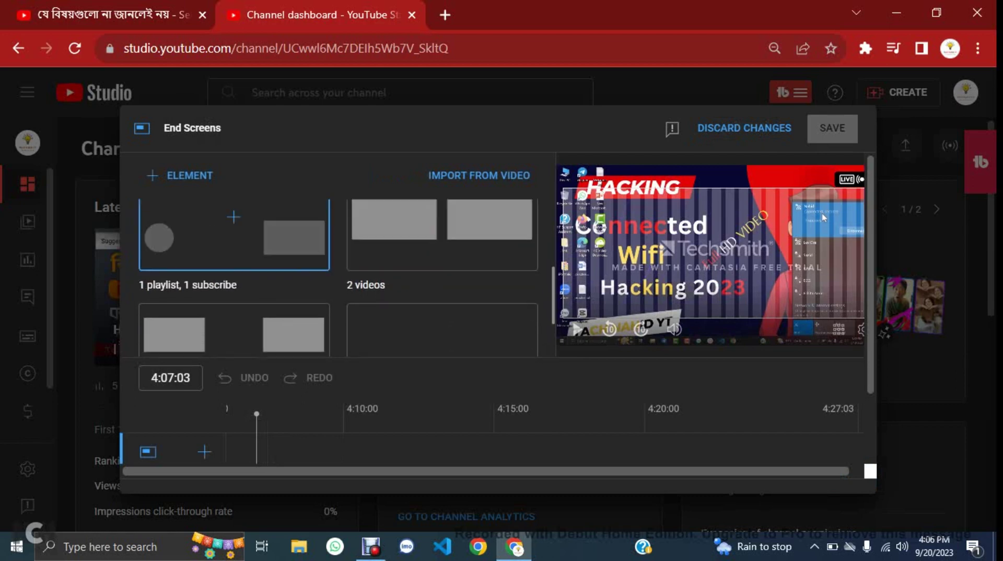
scroll(234, 272, up, 5)
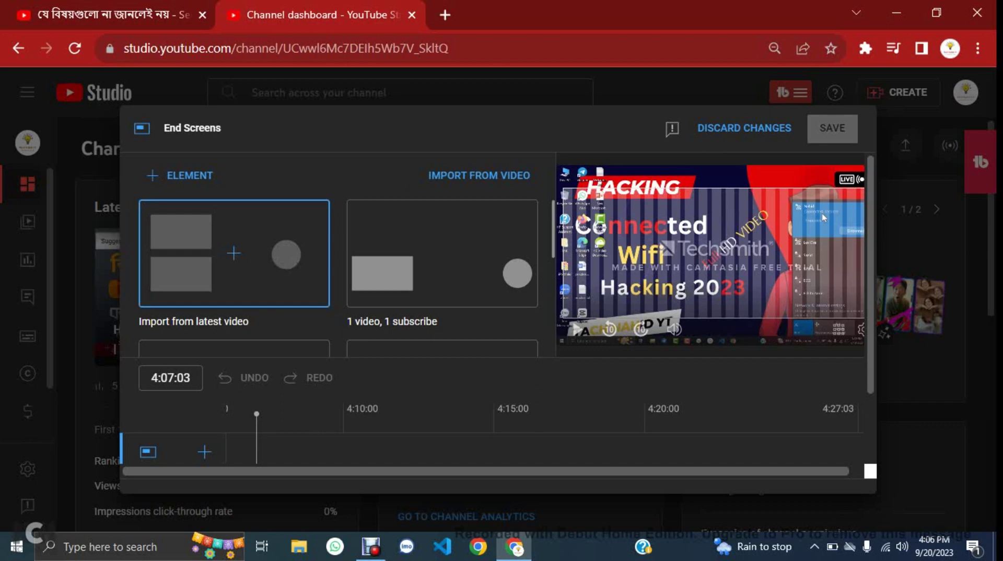
click(234, 253)
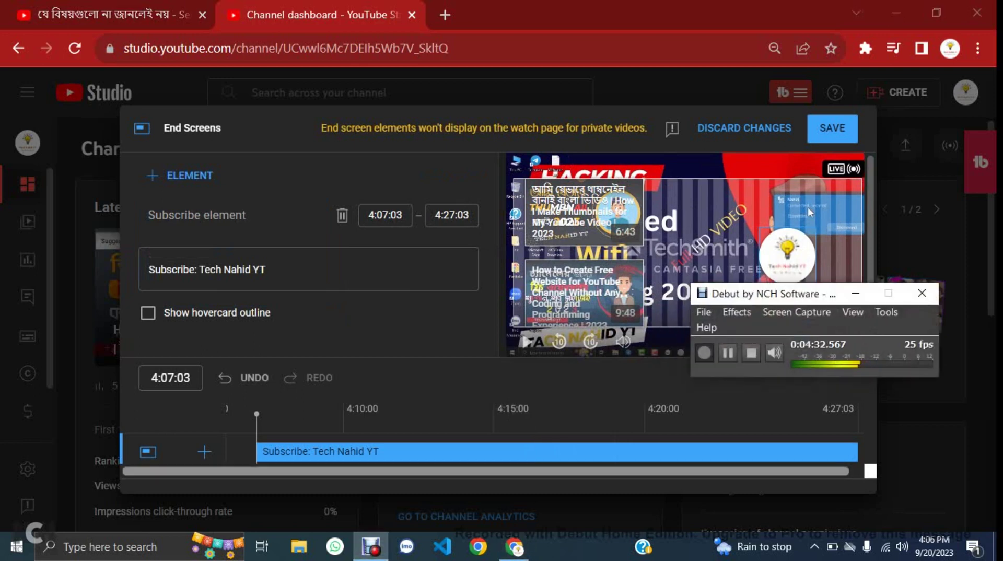
key(alt+f)
key(Down)
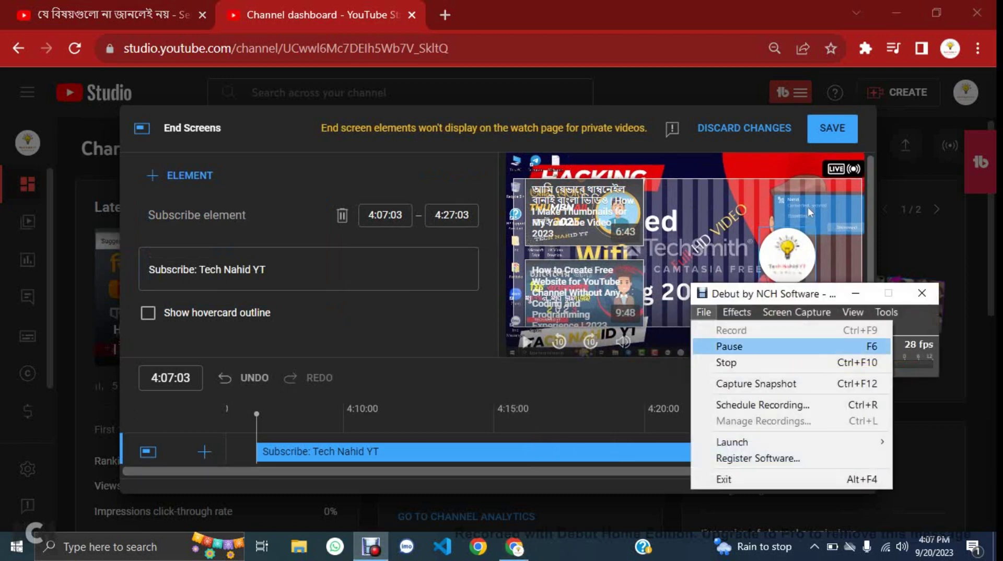
key(Return)
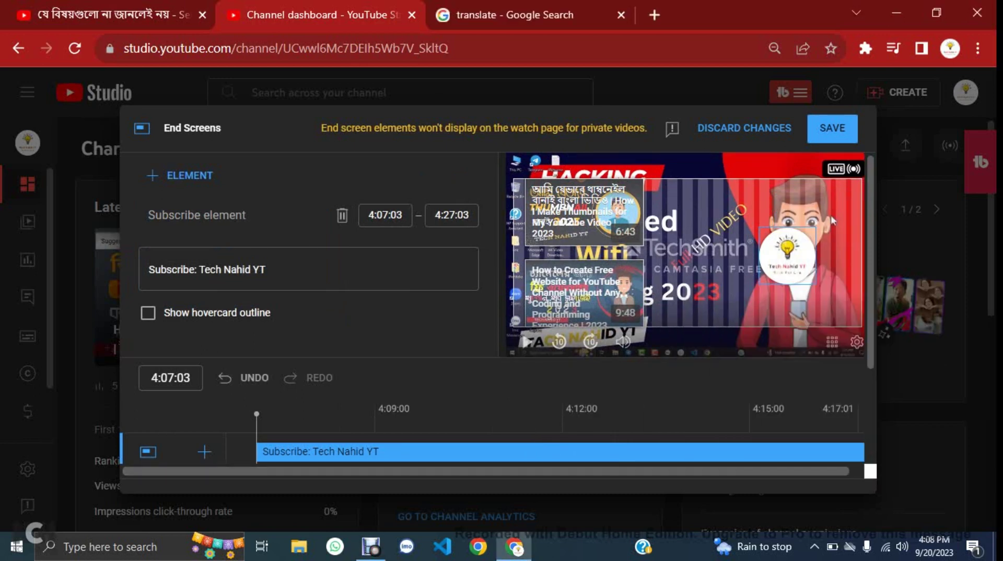
- Try Best for viewer and Most recent upload on the end screen's upper video element, and restore its specific video
scroll(832, 220, down, 3)
scroll(810, 211, up, 3)
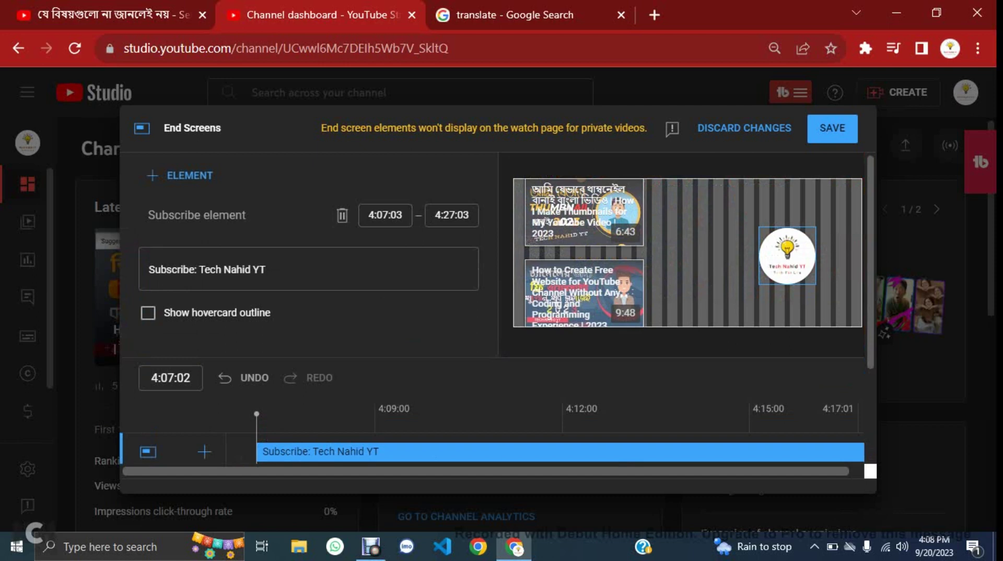
click(584, 211)
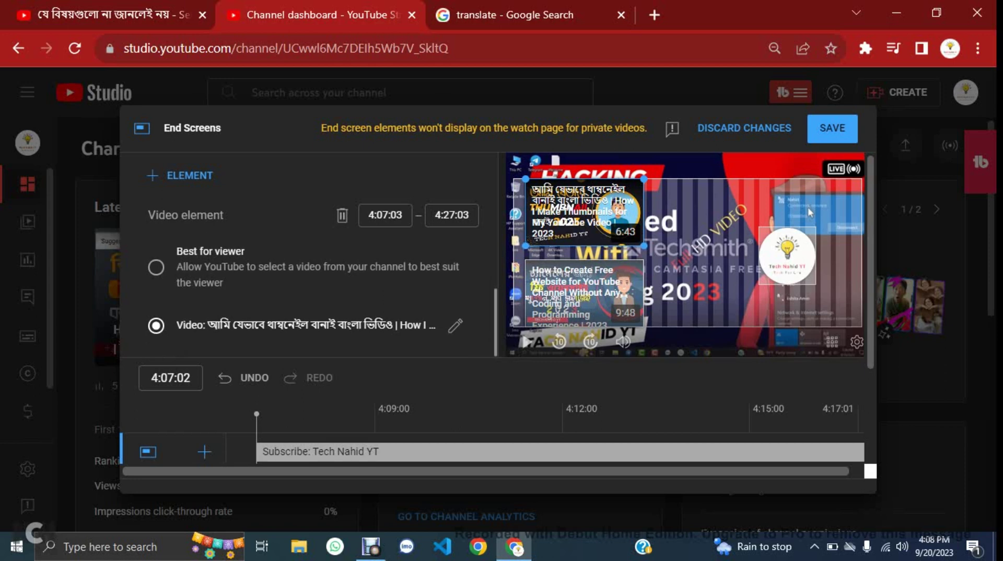
click(156, 267)
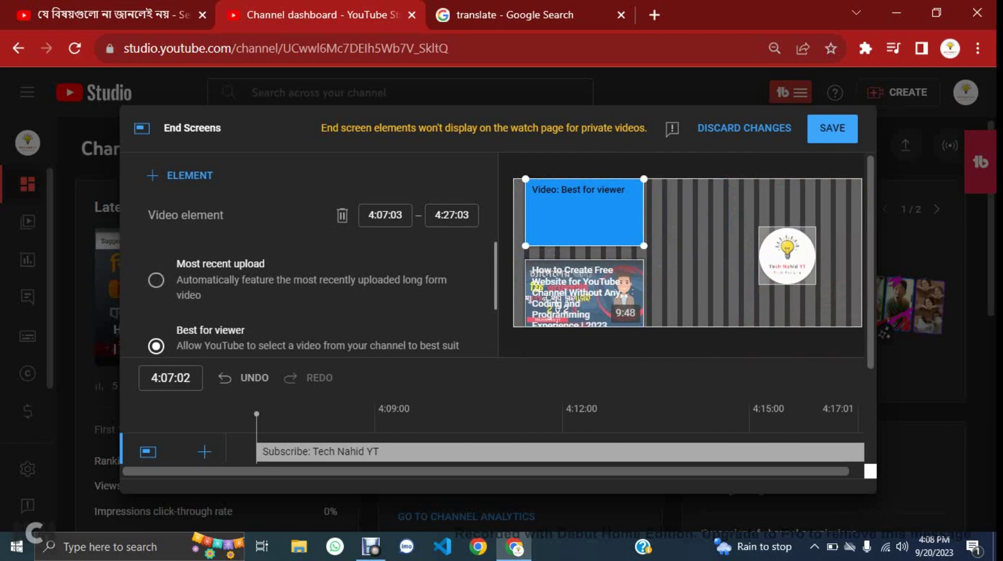
click(155, 280)
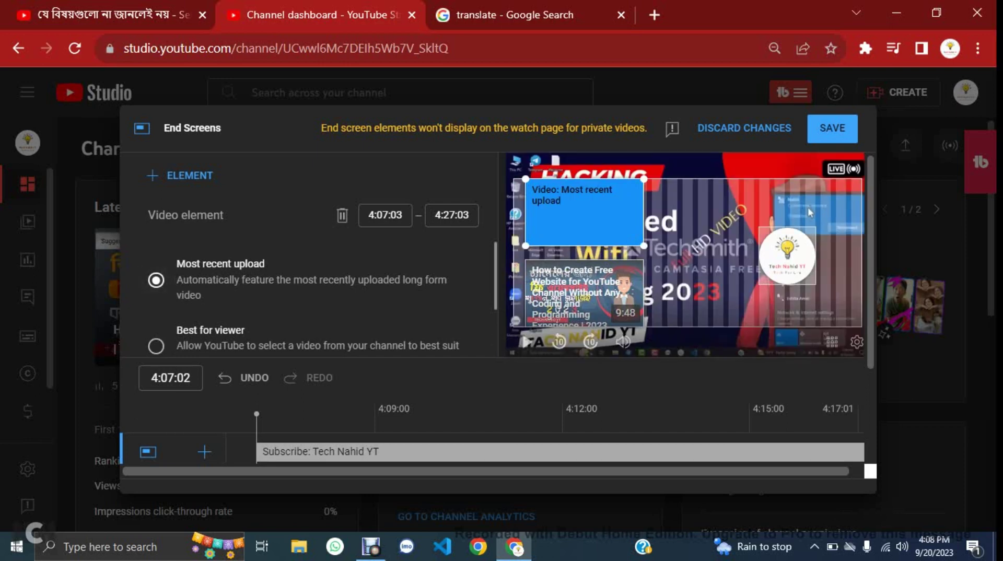
scroll(314, 298, down, 2)
click(156, 325)
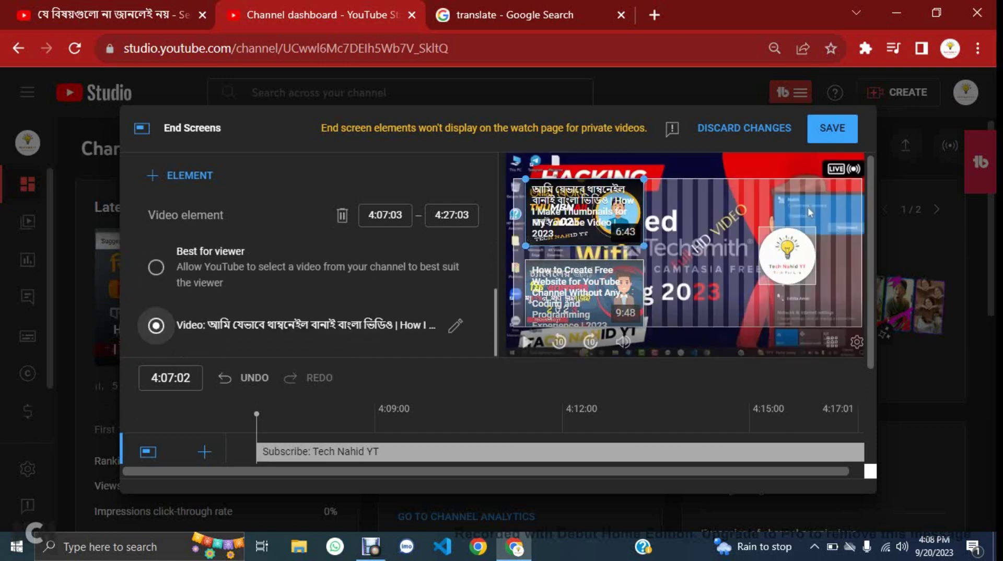
- Add a Video element to the end screen
scroll(313, 298, up, 2)
click(180, 175)
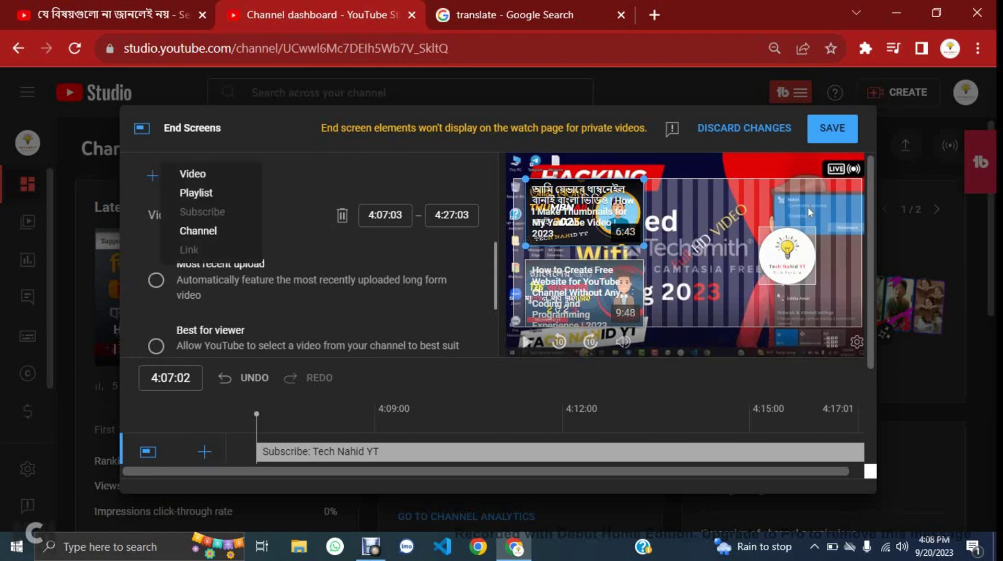
click(193, 173)
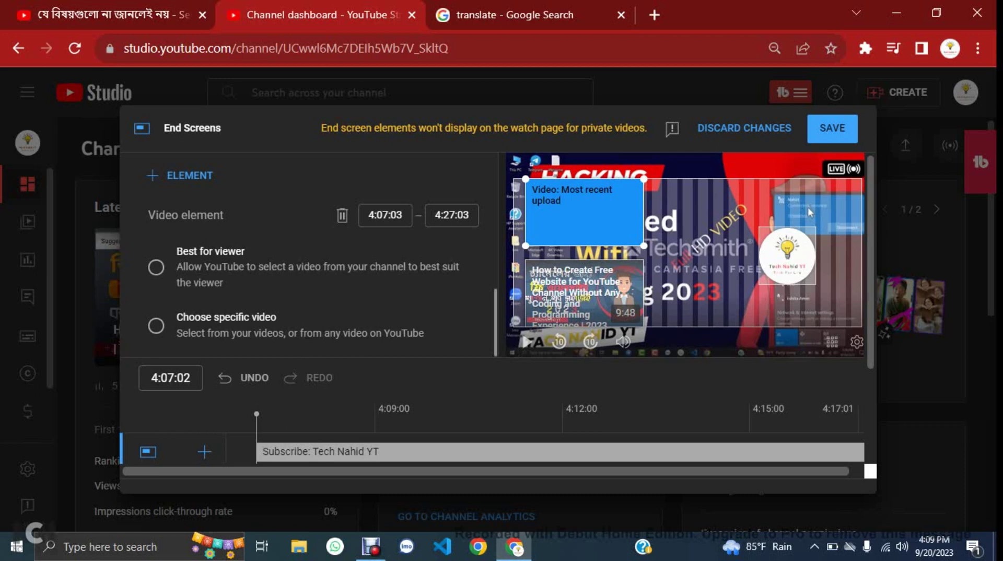
- Start choosing a specific video for the upper video element and search other channels' videos for "Tech Unlimited"
click(155, 326)
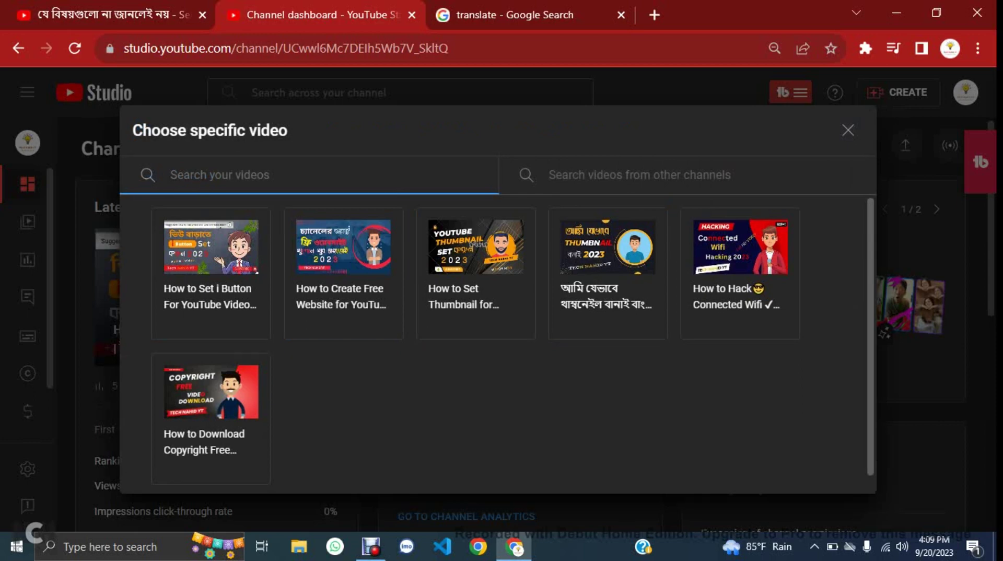
click(639, 175)
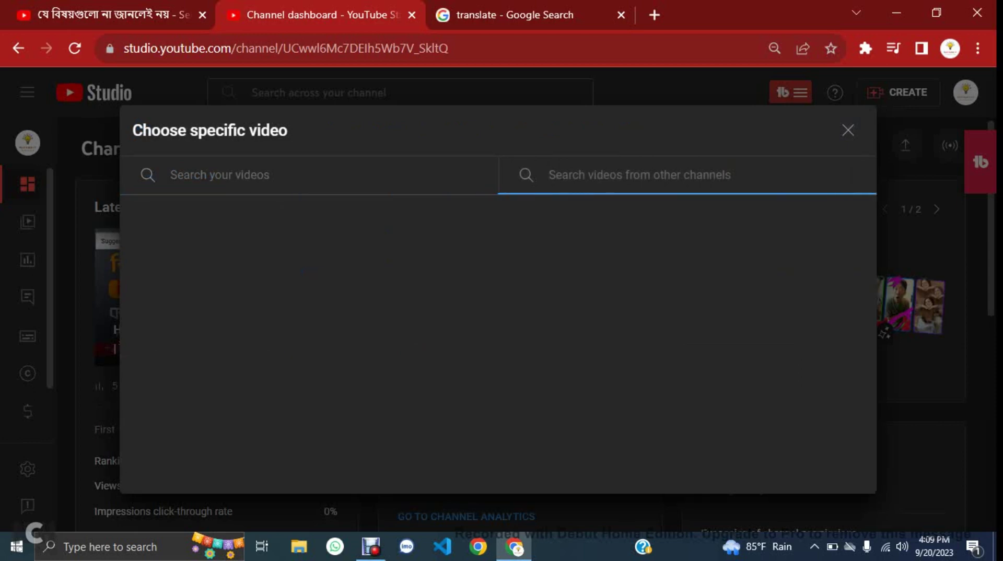
text(Te)
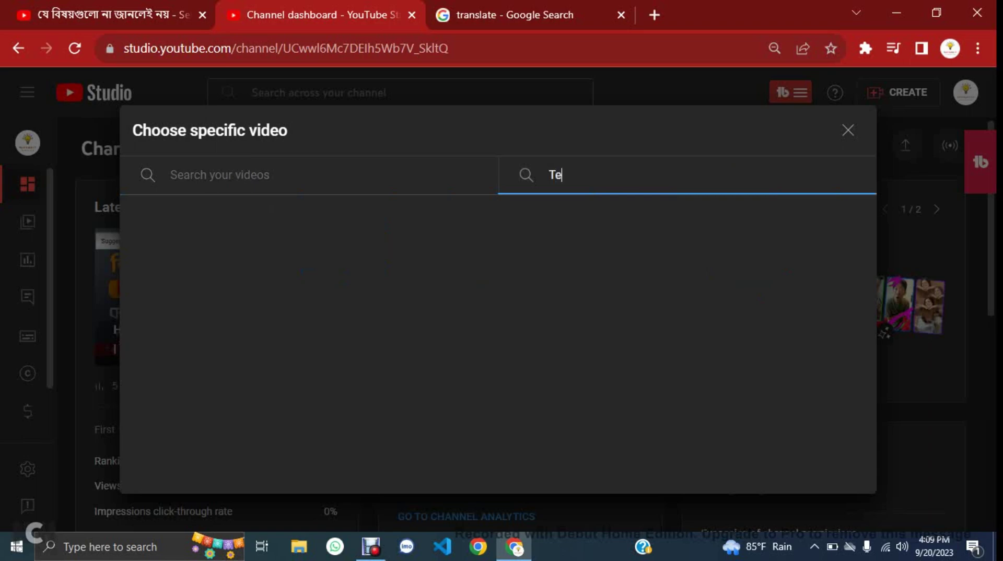
text(ch Un)
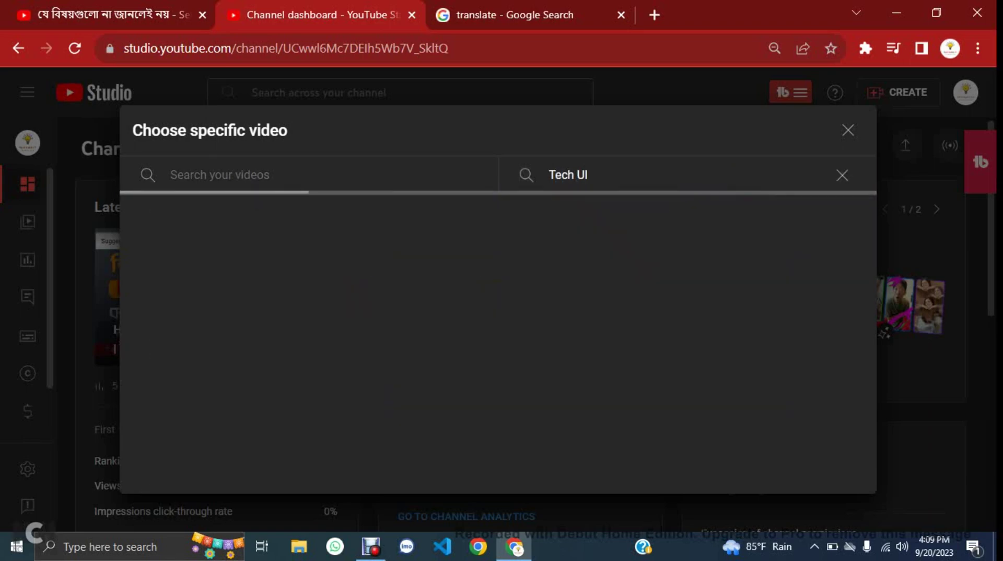
text(li)
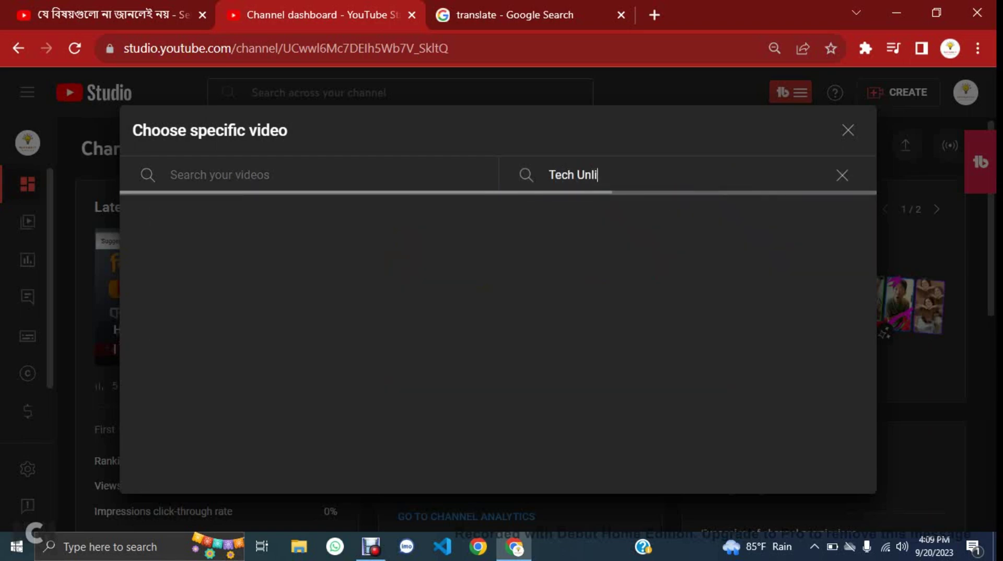
text(mited)
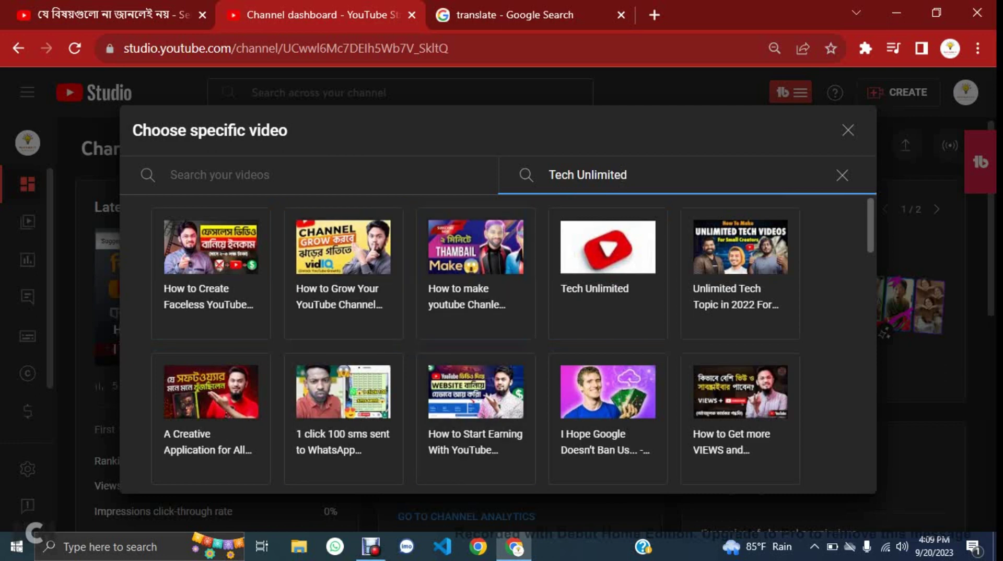
- Assign your channel's "How to Download Copyright Free Video" video to the upper end screen element and "How to Set i Button For YouTube Video" to the lower one
click(313, 175)
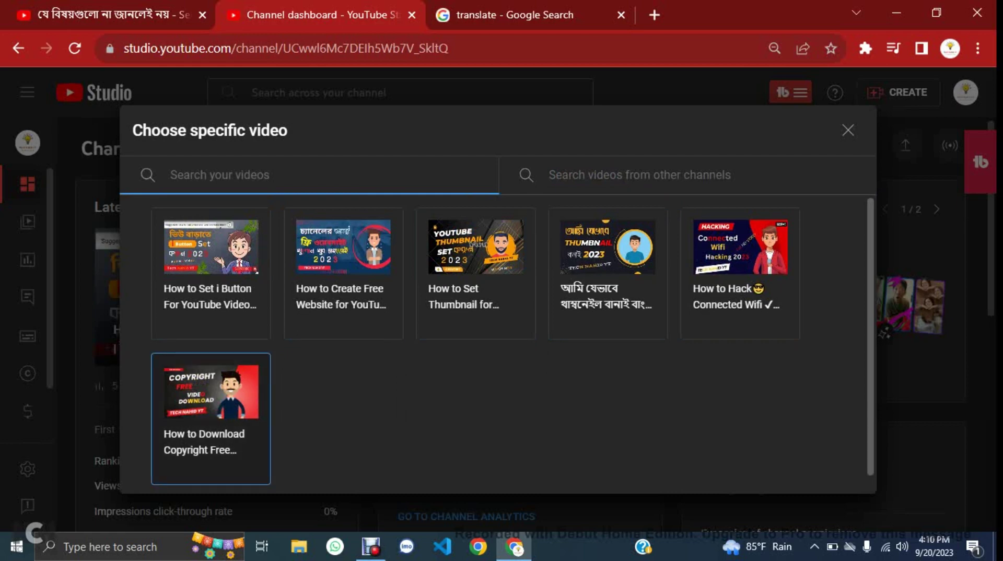
click(211, 418)
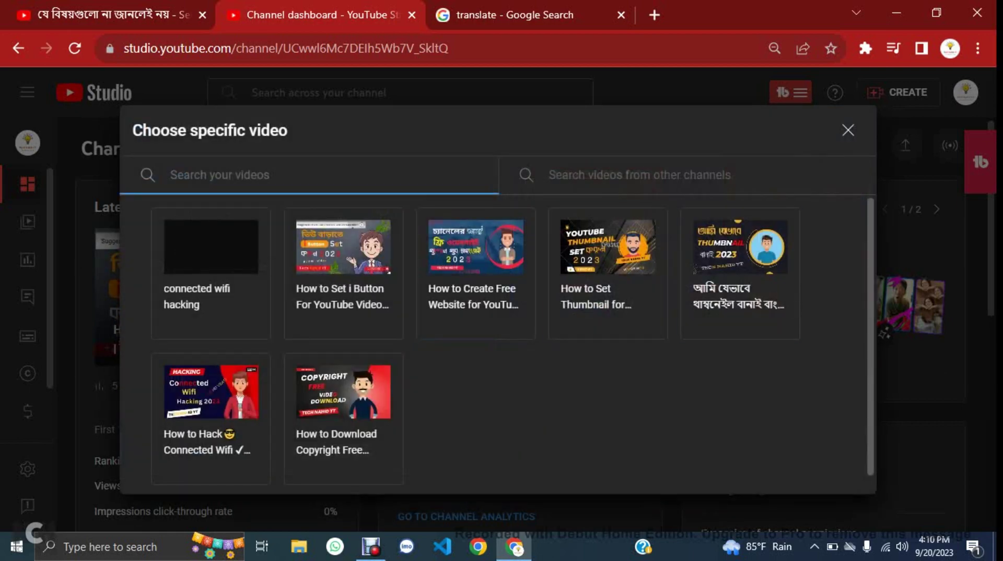
click(848, 130)
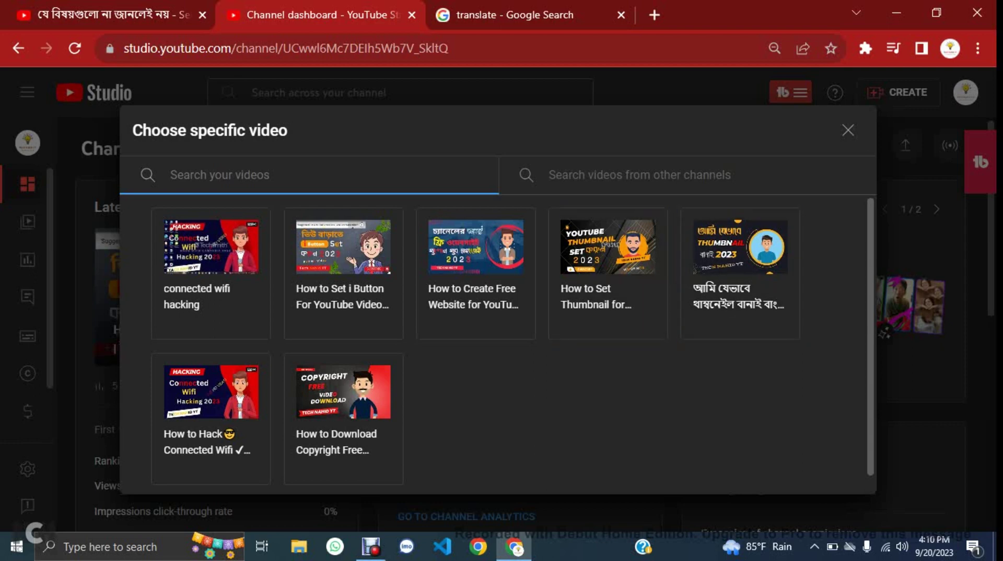
click(476, 272)
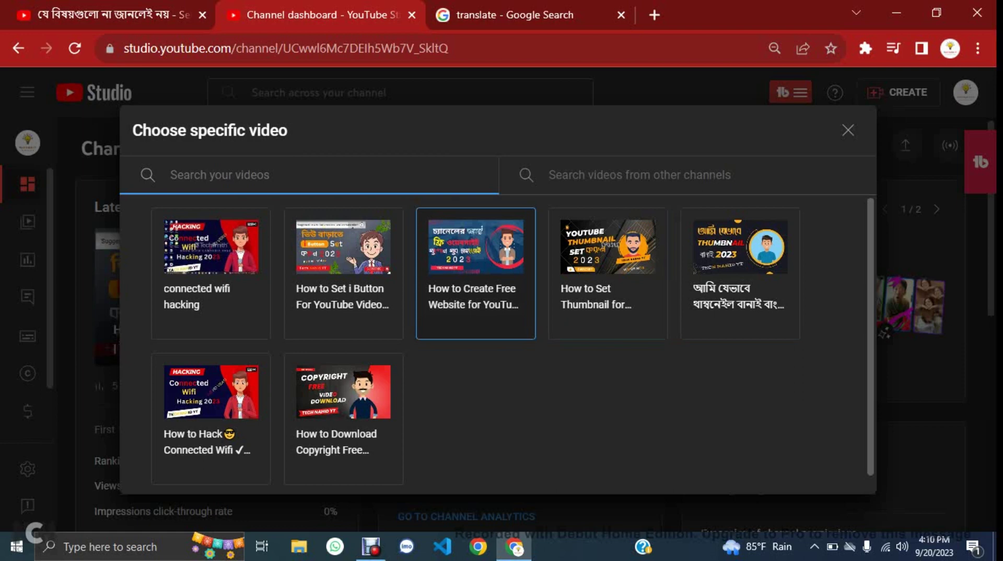
click(343, 272)
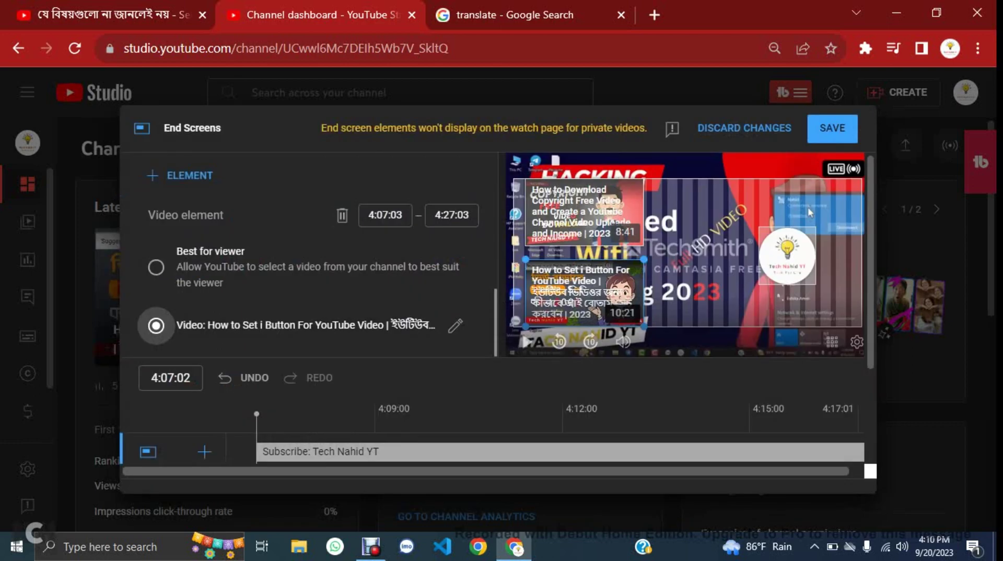
- Save the end screen and publish the "connected wifi hacking" video with Public visibility
click(809, 212)
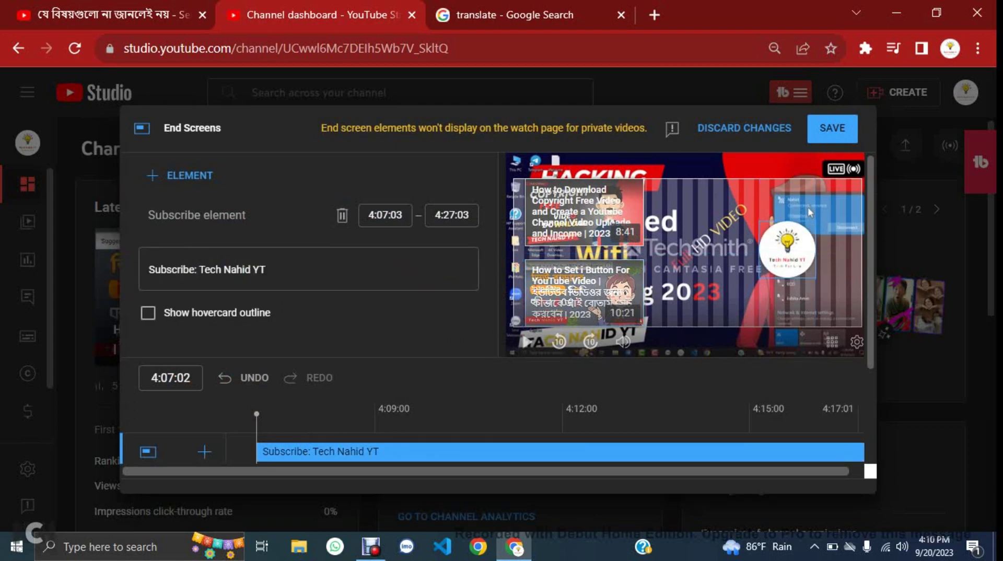
click(832, 127)
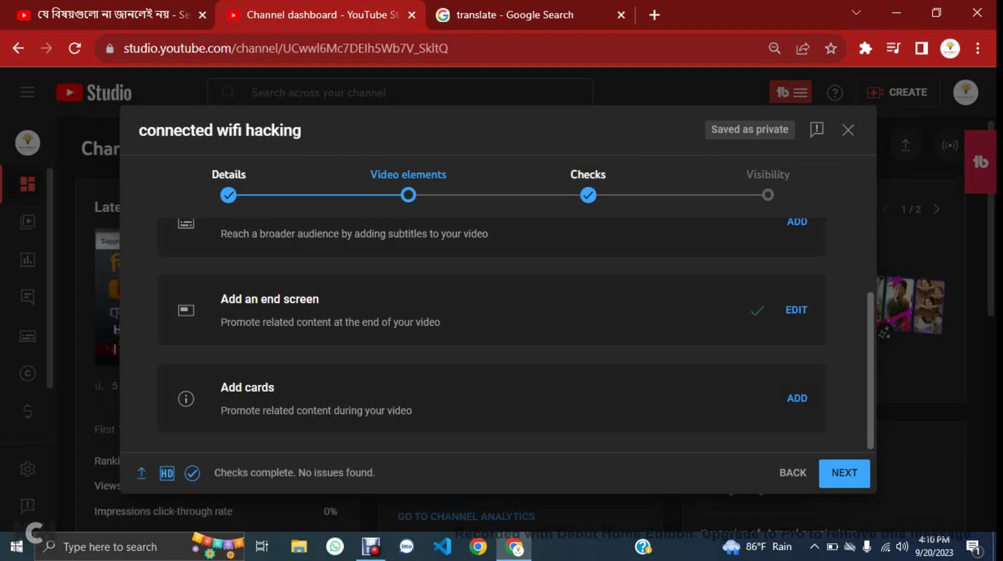
click(844, 473)
click(844, 472)
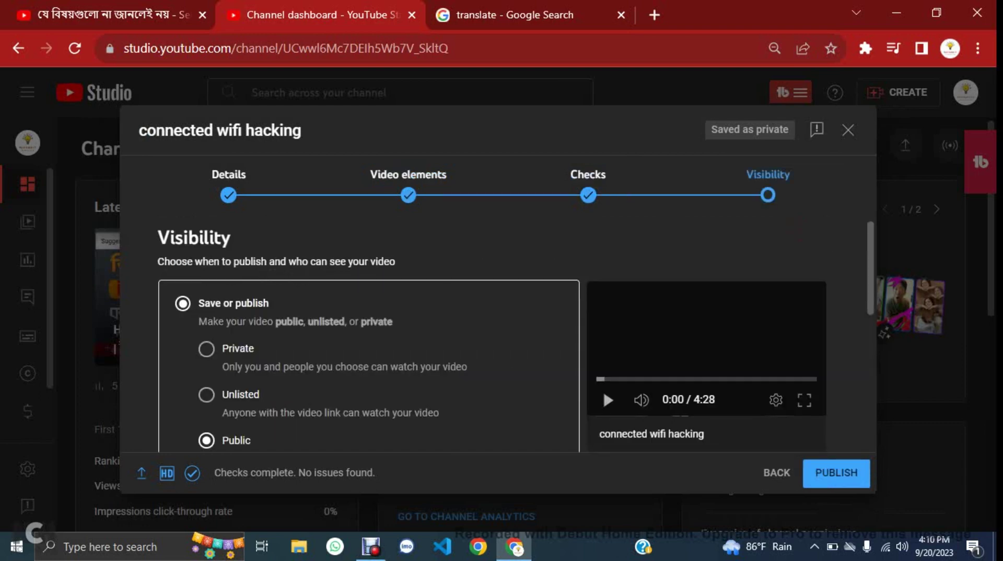
click(844, 473)
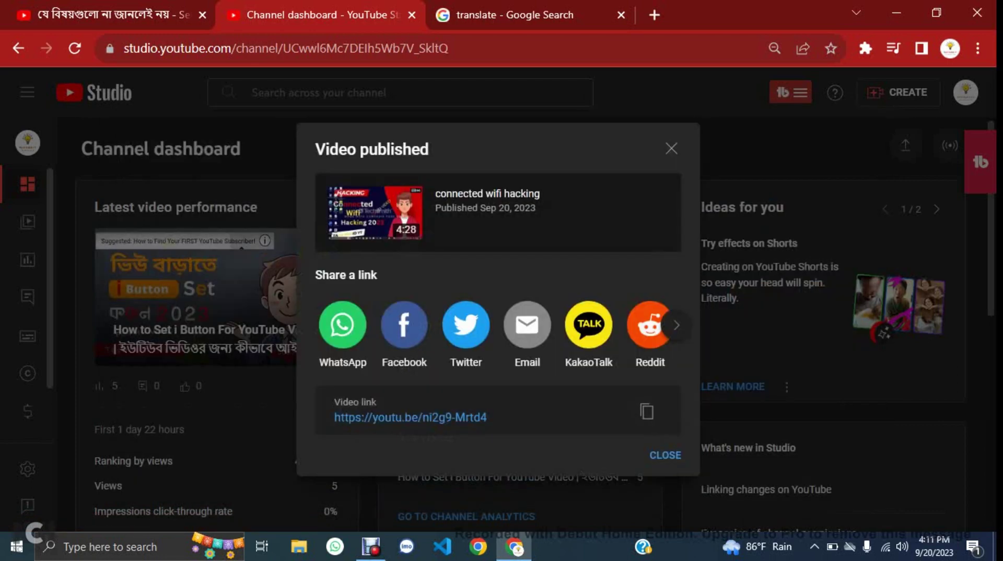
click(671, 148)
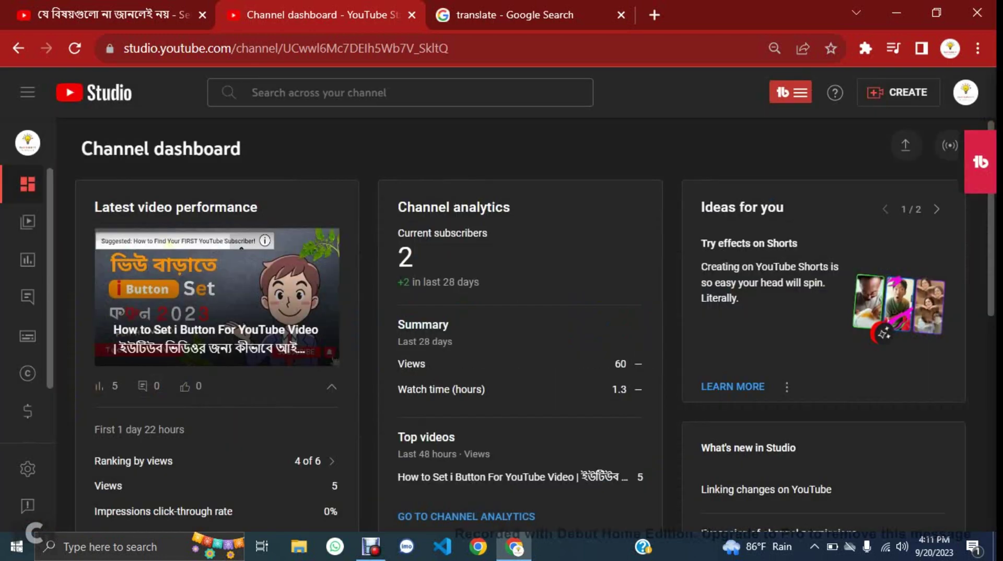
- Switch to the YouTube watch page tab and open your own channel page
click(27, 141)
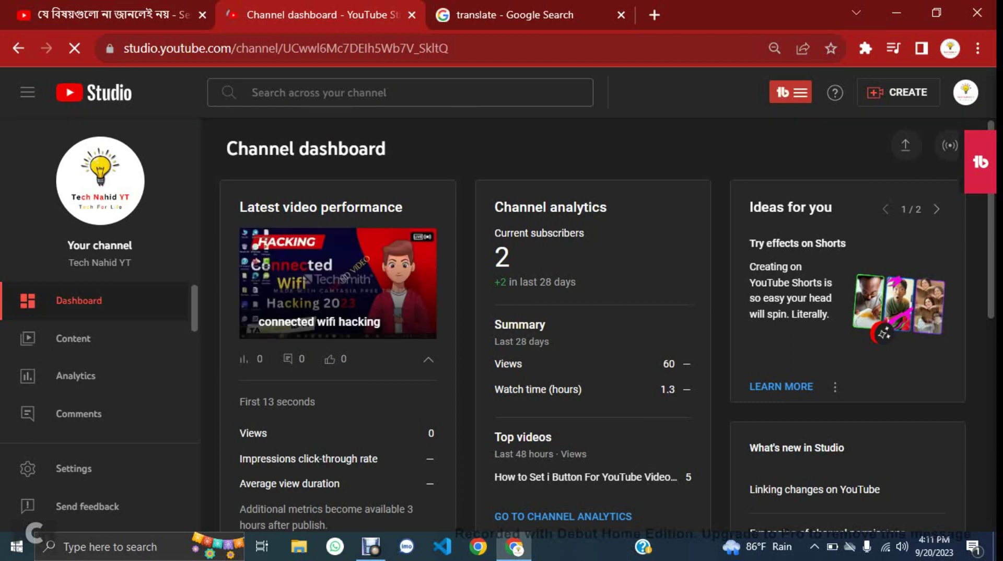
key(ctrl+shift+Tab)
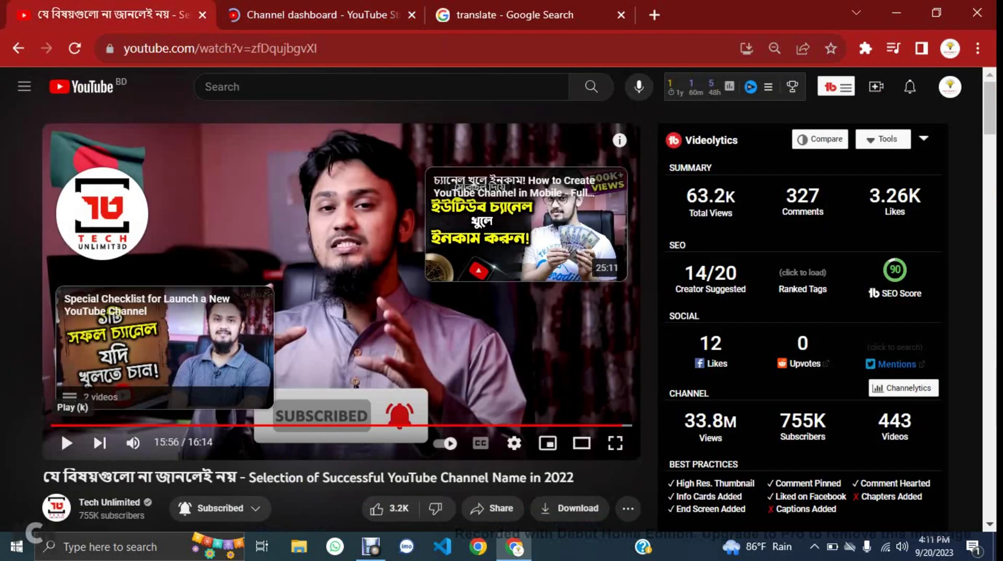
click(950, 87)
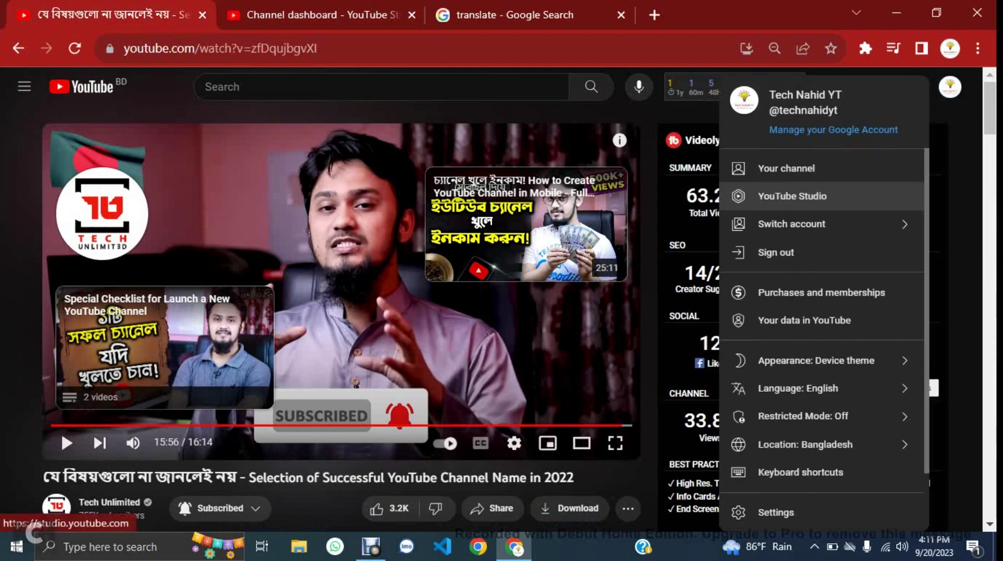
click(786, 168)
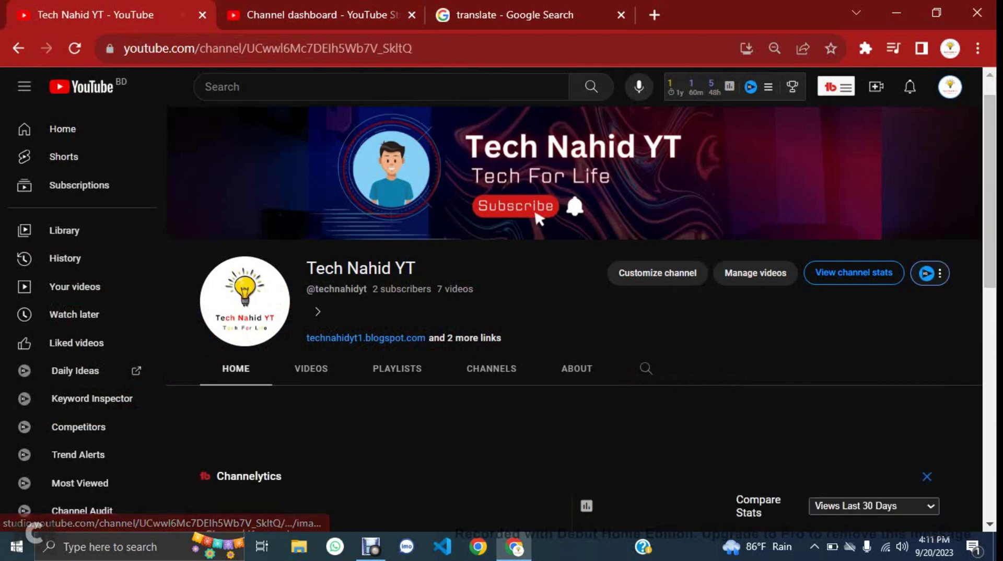
- Pause the featured video on the channel page and set the computer's speaker volume to 0
scroll(538, 217, down, 10)
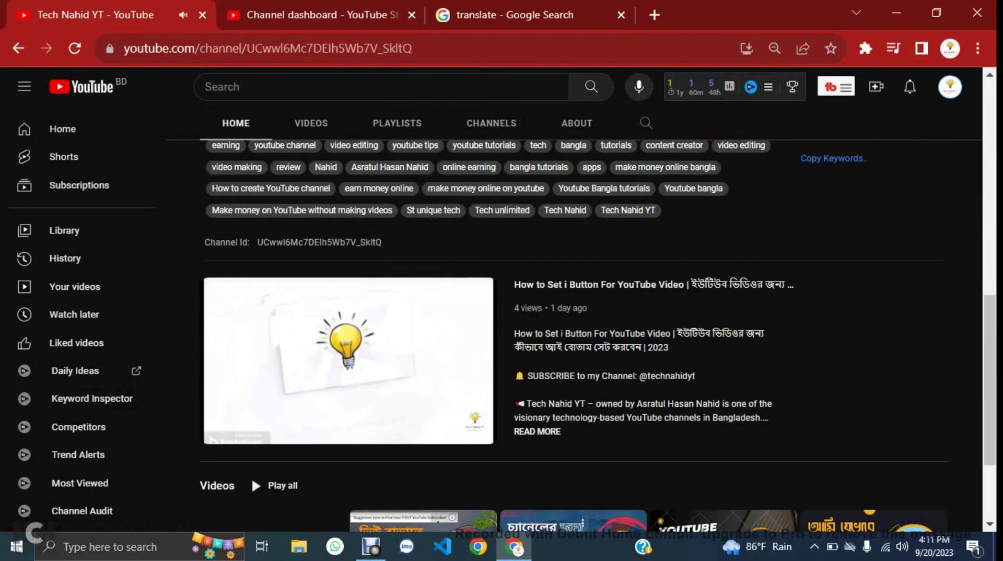
click(221, 431)
scroll(220, 432, down, 3)
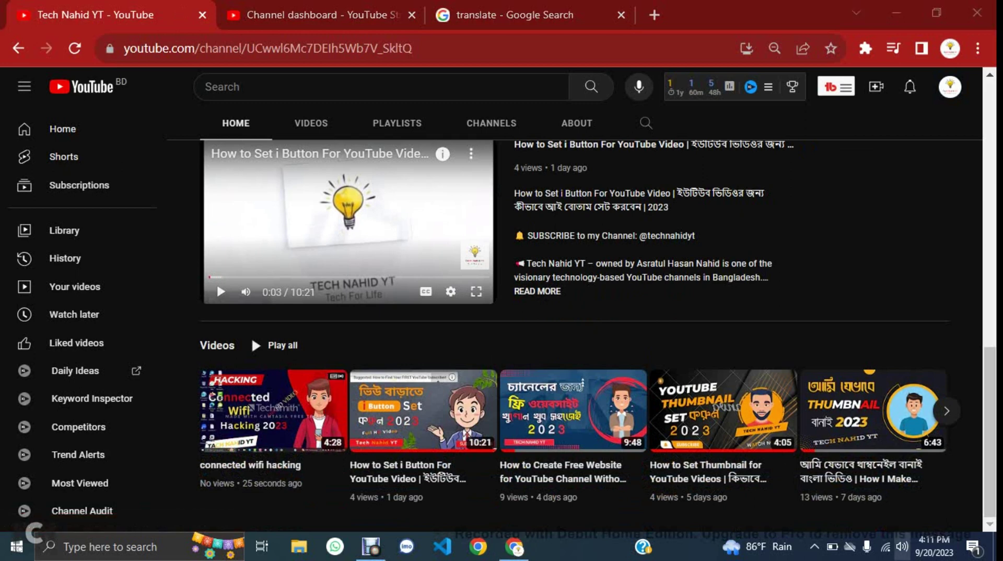
click(902, 547)
drag(949, 511, 783, 511)
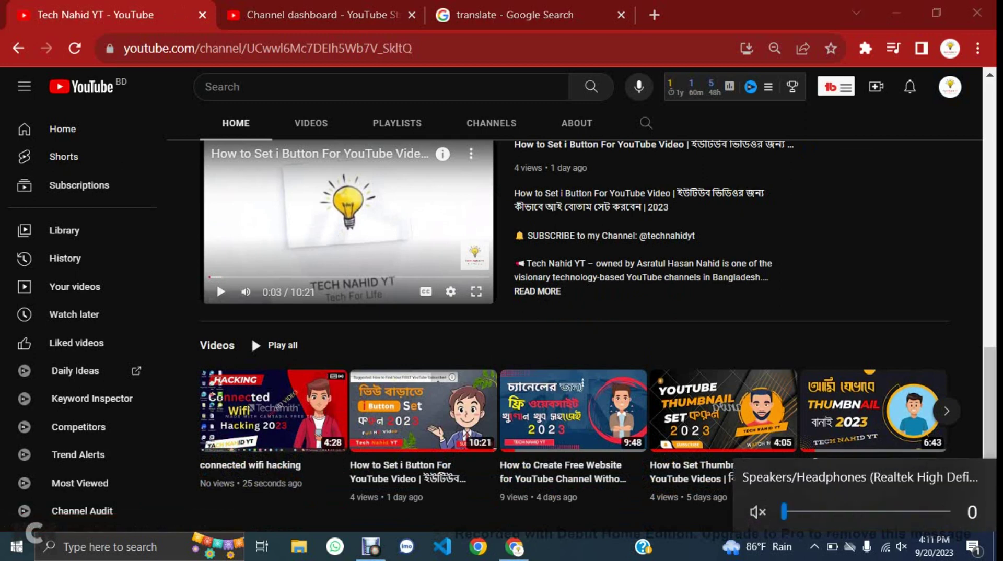
- Open the published "connected wifi hacking" video, pause it at about 4:10 and examine its end screen's subscribe element
click(271, 413)
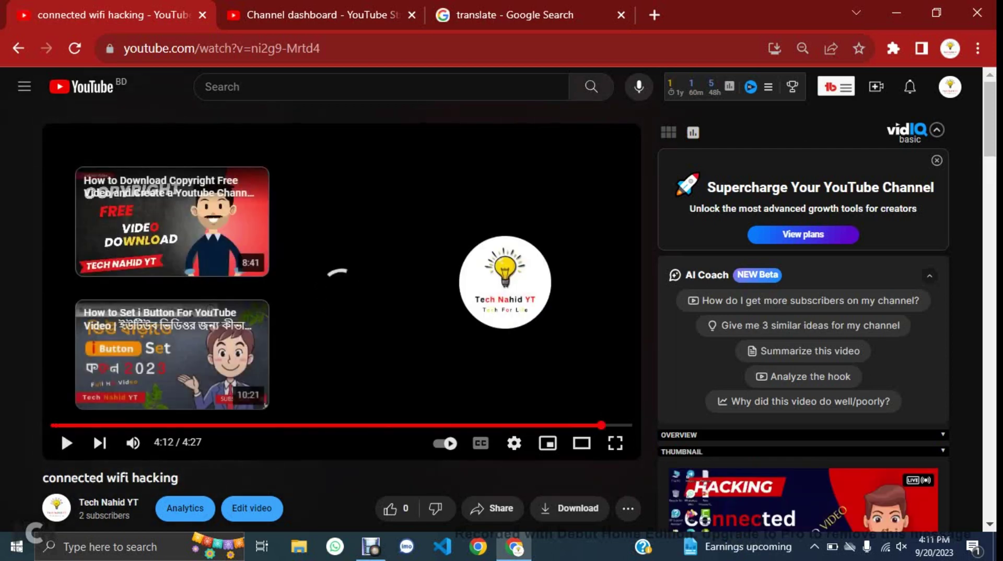
click(589, 425)
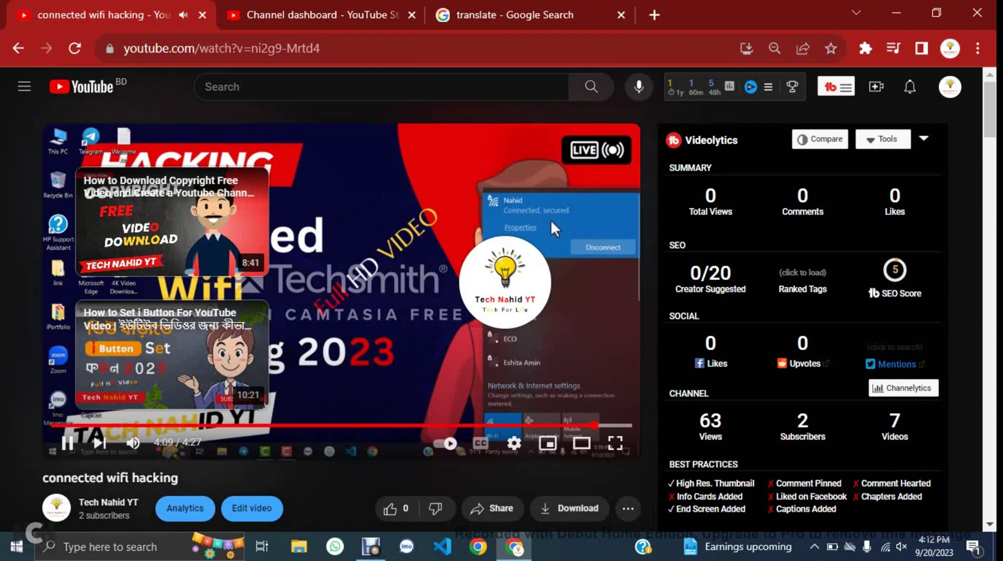
key(k)
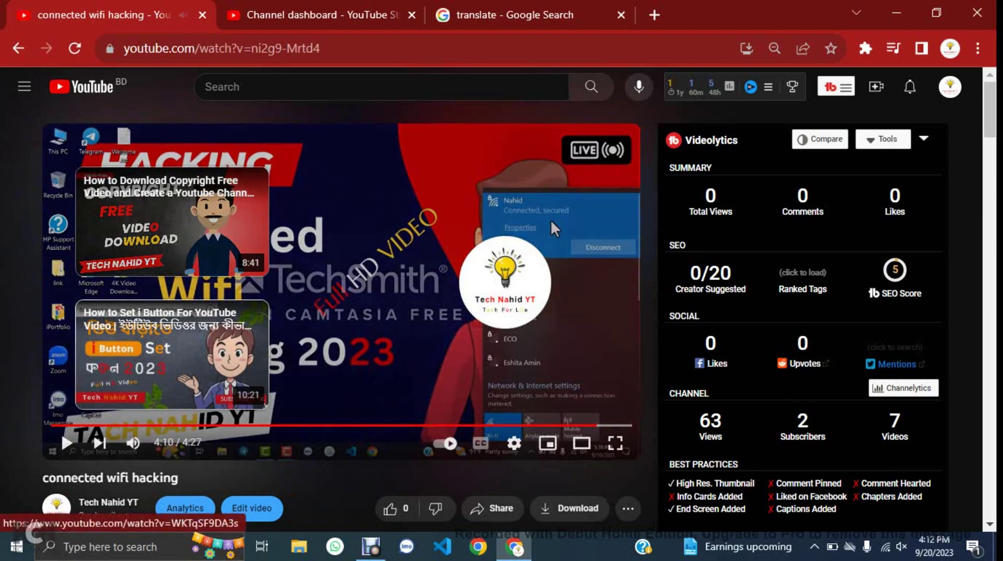
mouse_move(504, 282)
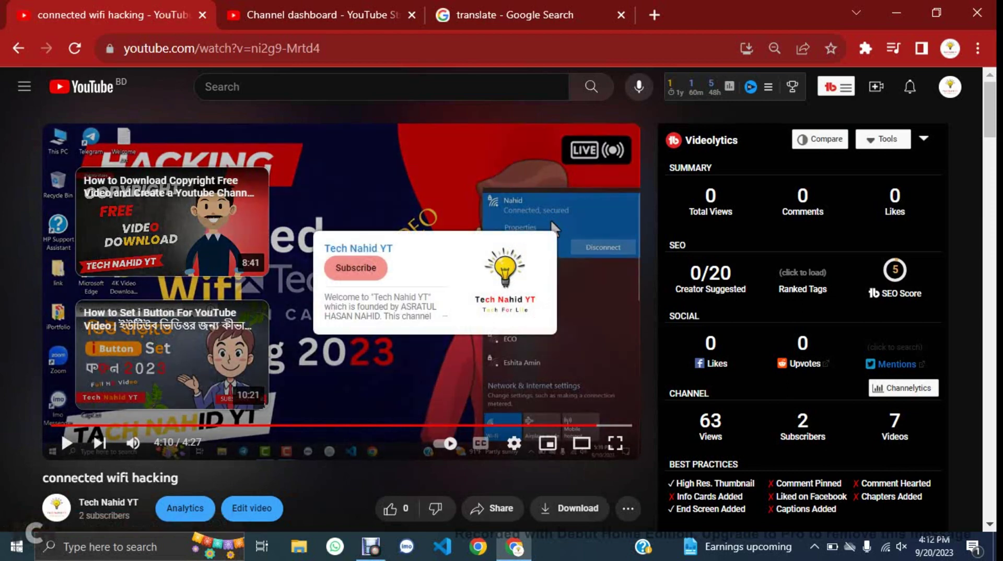